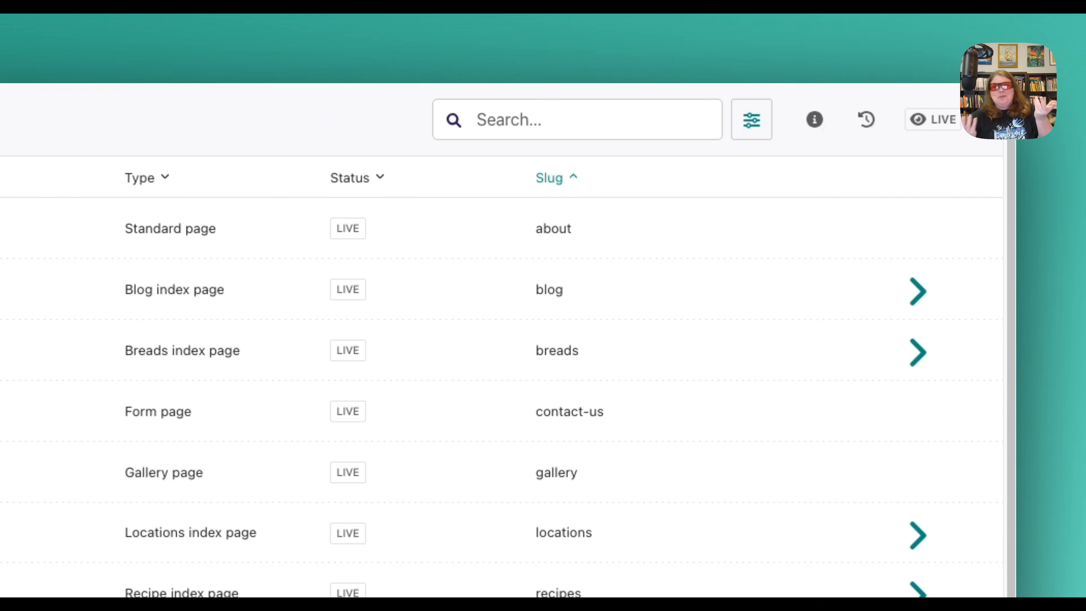
Sort the page listing by slug, switching between descending and ascending order and finishing in ascending order.
click(572, 179)
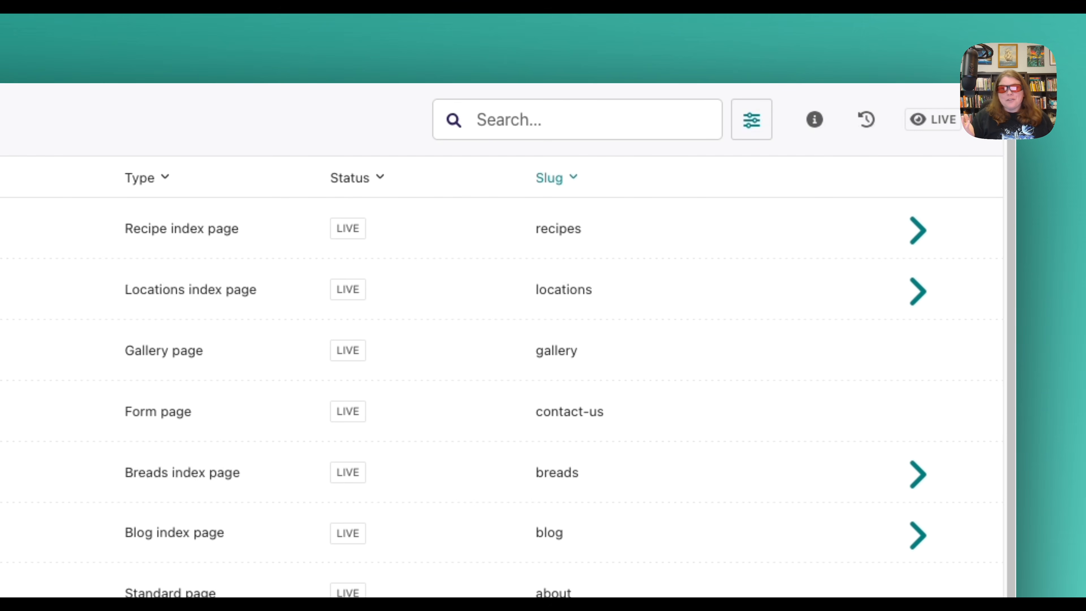
click(572, 178)
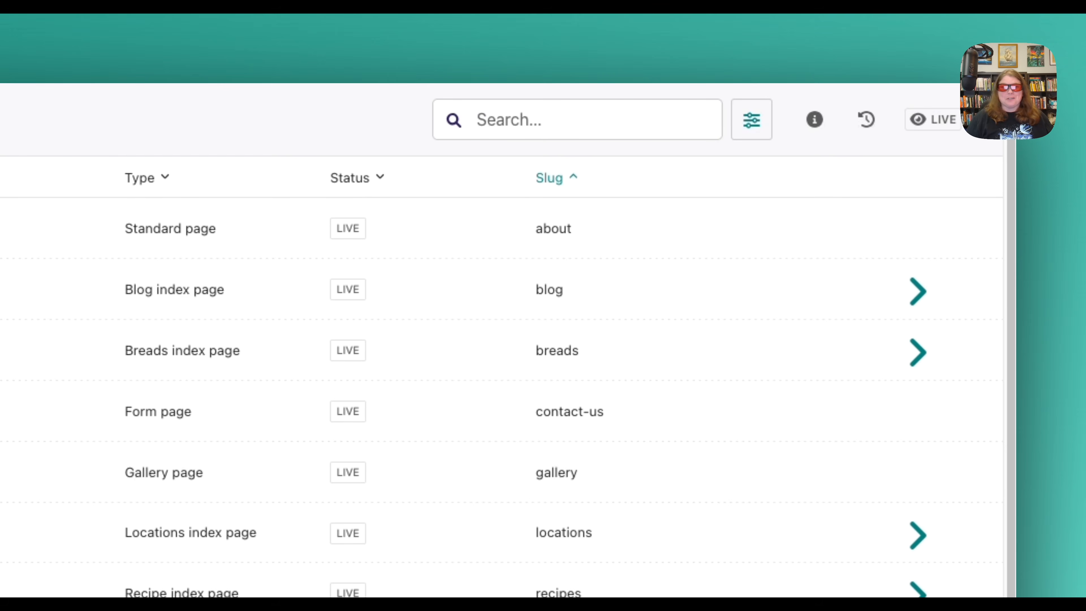
click(571, 179)
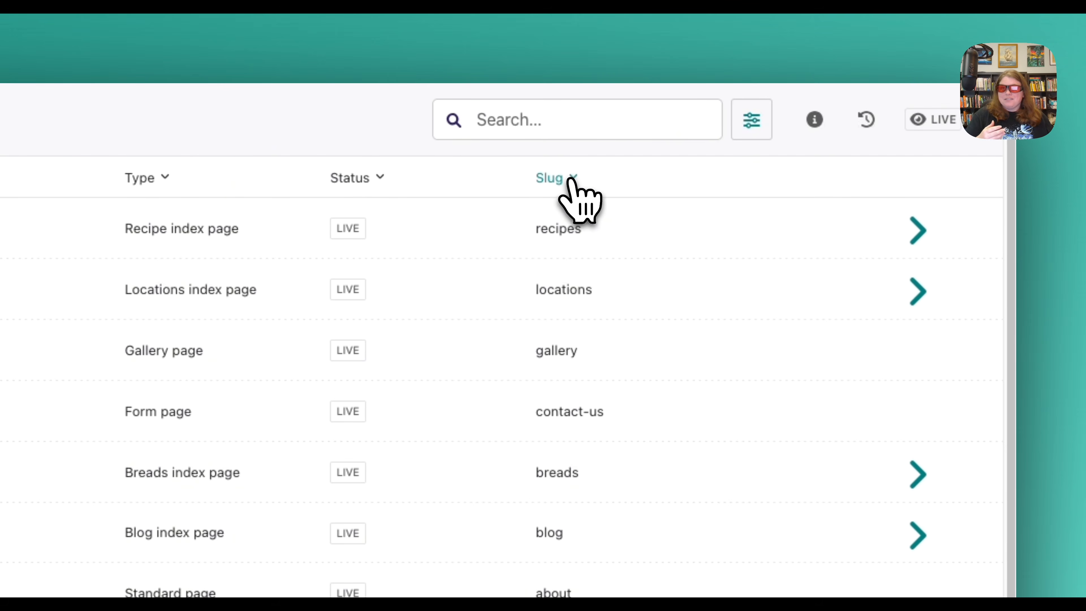
click(571, 179)
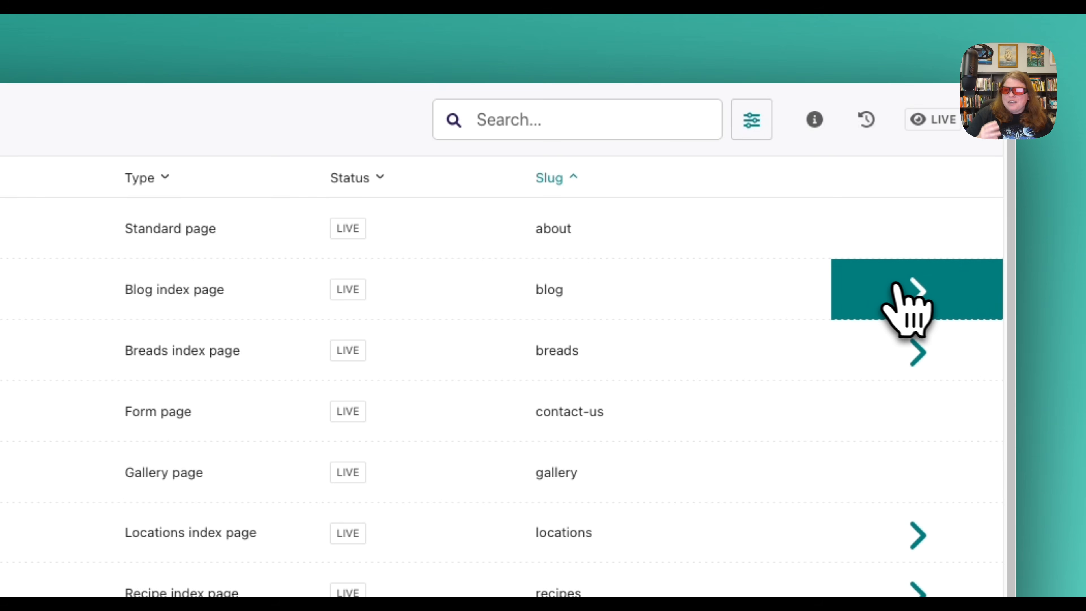
List the child pages of the Blog index page and sort them by date published, finishing with newest first.
click(909, 286)
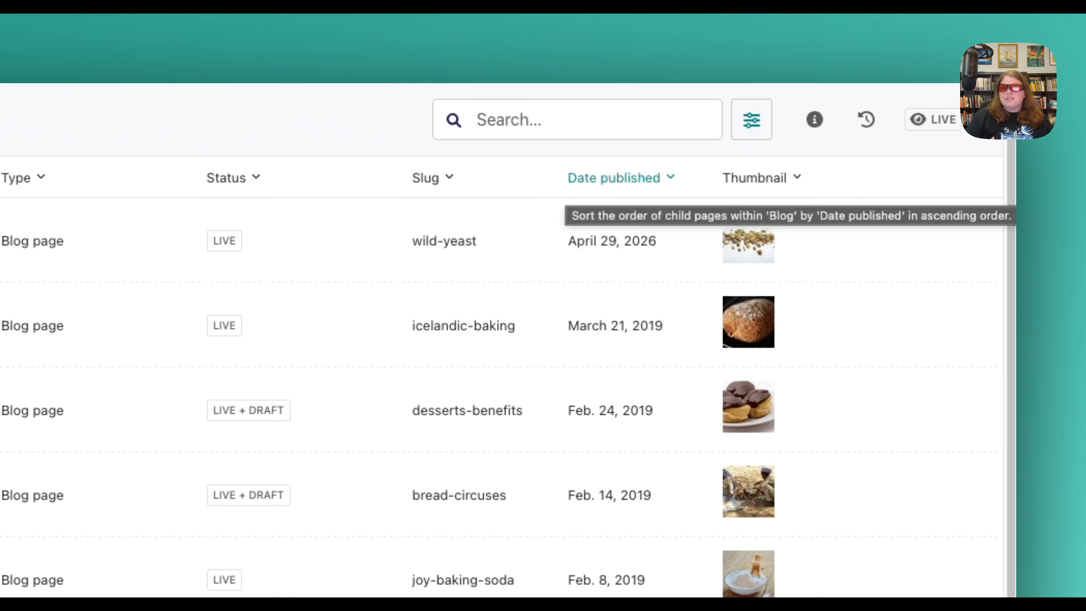
click(629, 188)
click(629, 189)
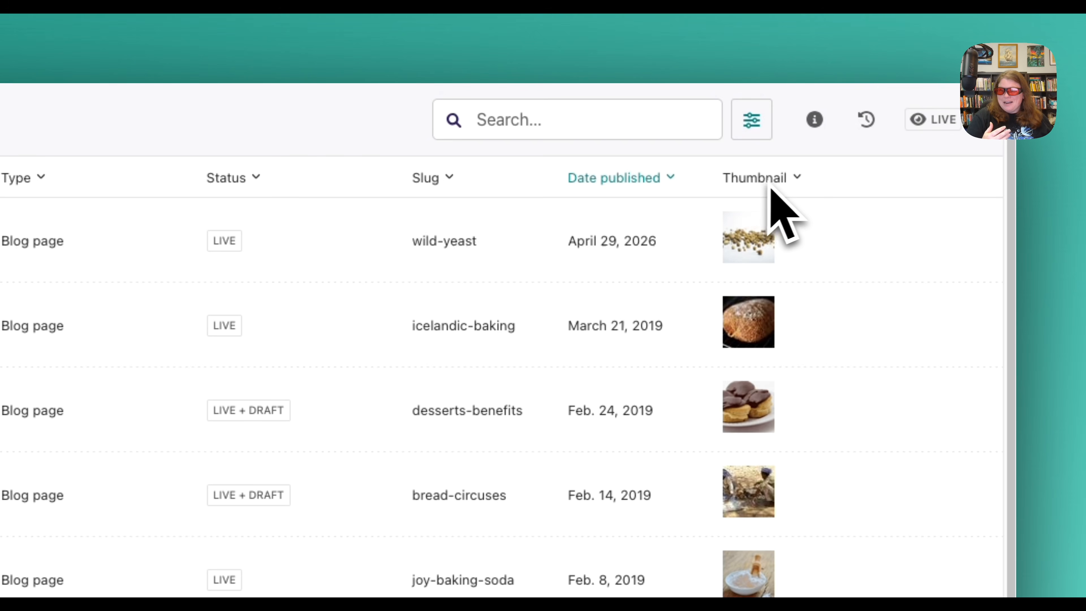
Sort the blog pages by thumbnail, toggling the direction and finishing in descending order.
click(756, 185)
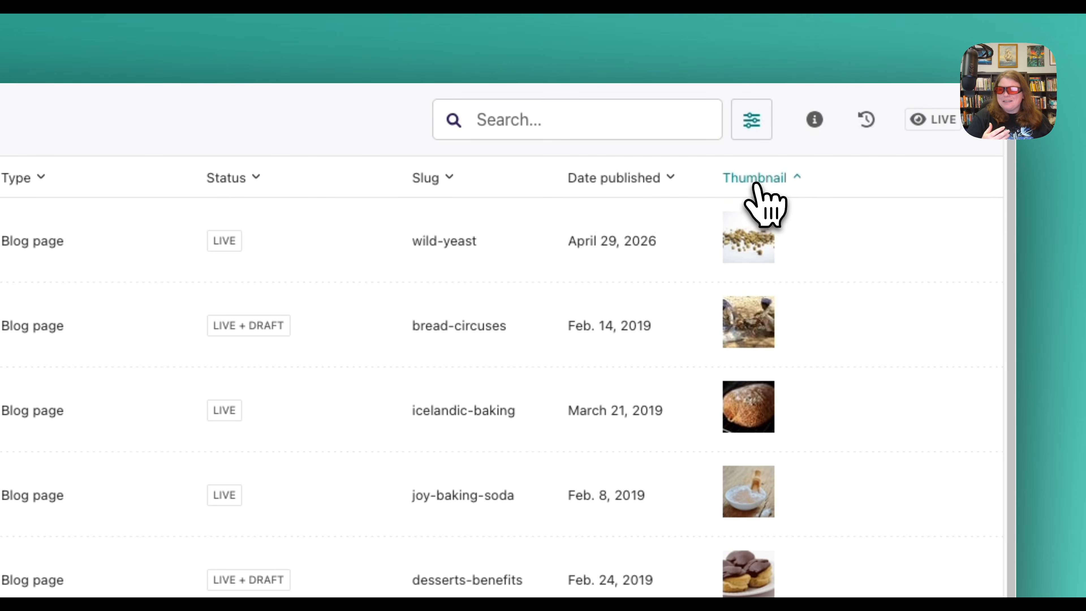
click(755, 185)
click(756, 185)
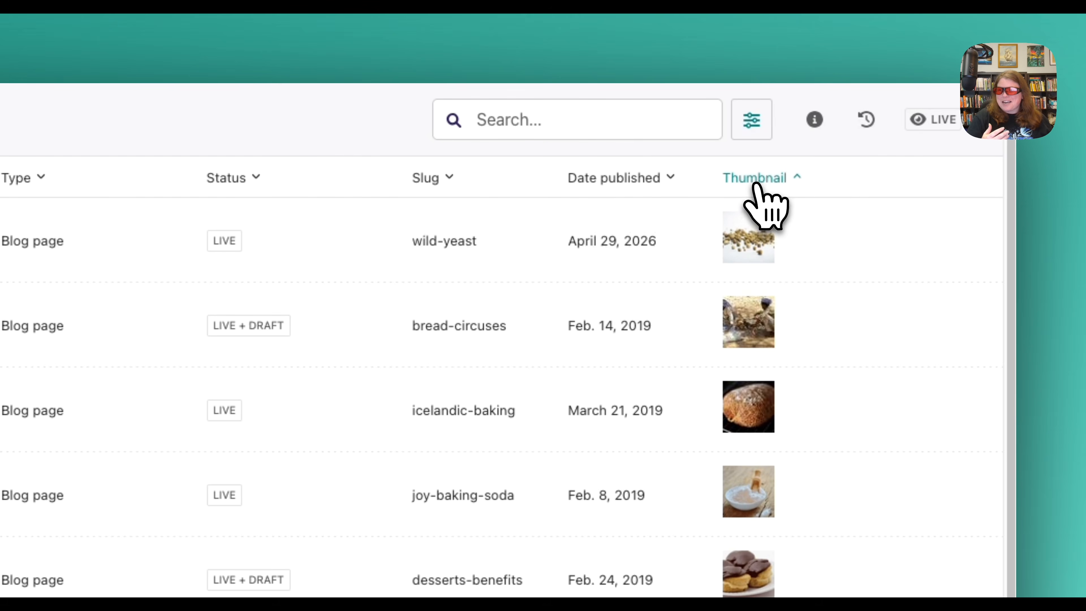
click(756, 185)
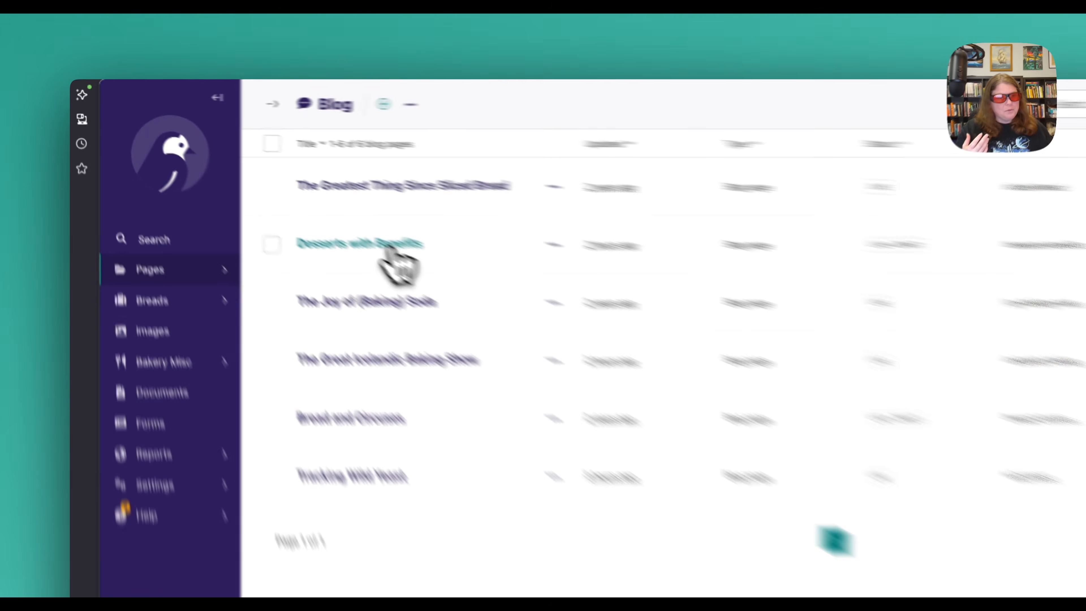
Open the "Desserts with Benefits" blog page for editing and widen its preview area.
click(293, 199)
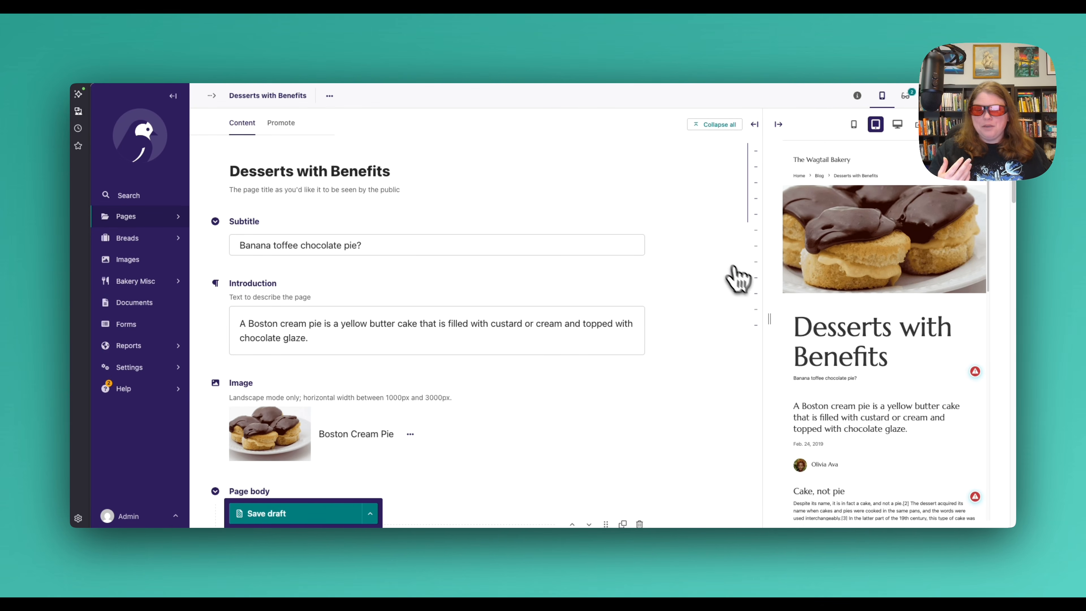
drag(765, 313, 725, 315)
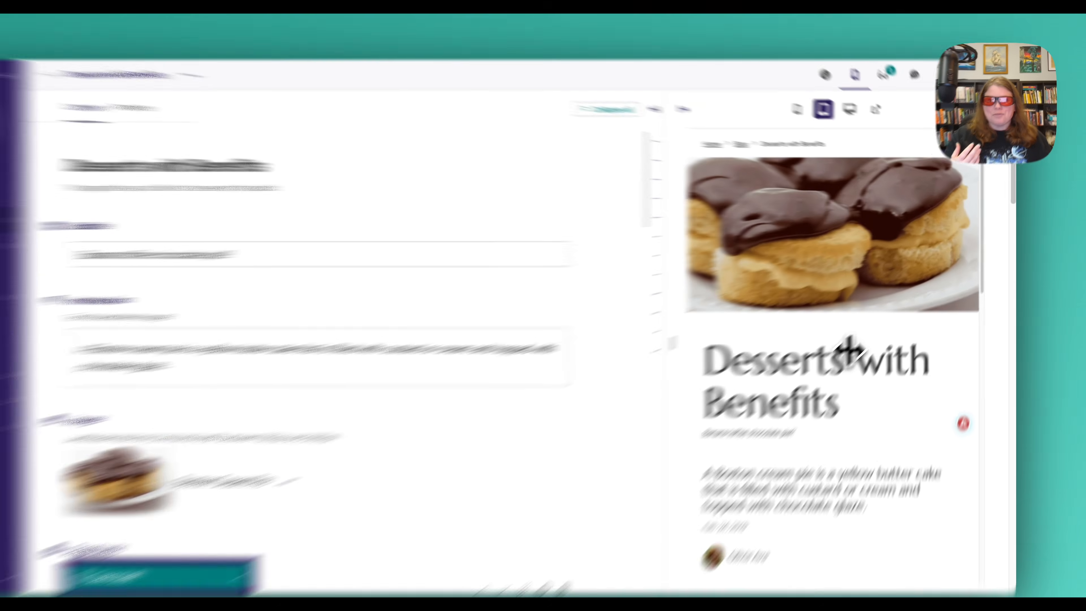
Compare the issue markers in the page preview with the issues and content metrics listed in the content checks.
scroll(876, 326, down, 3)
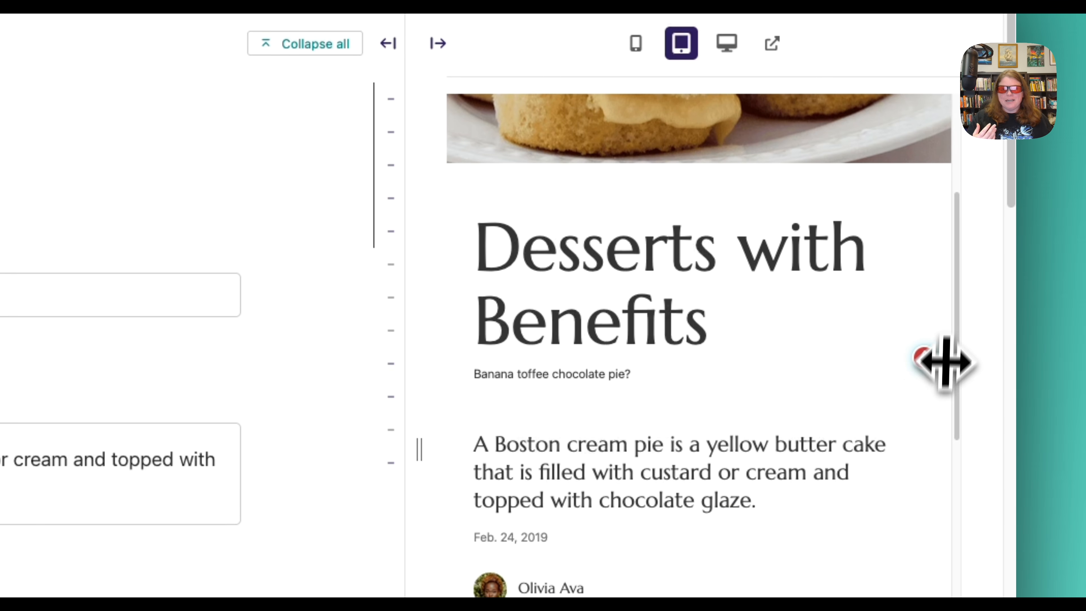
scroll(849, 380, down, 5)
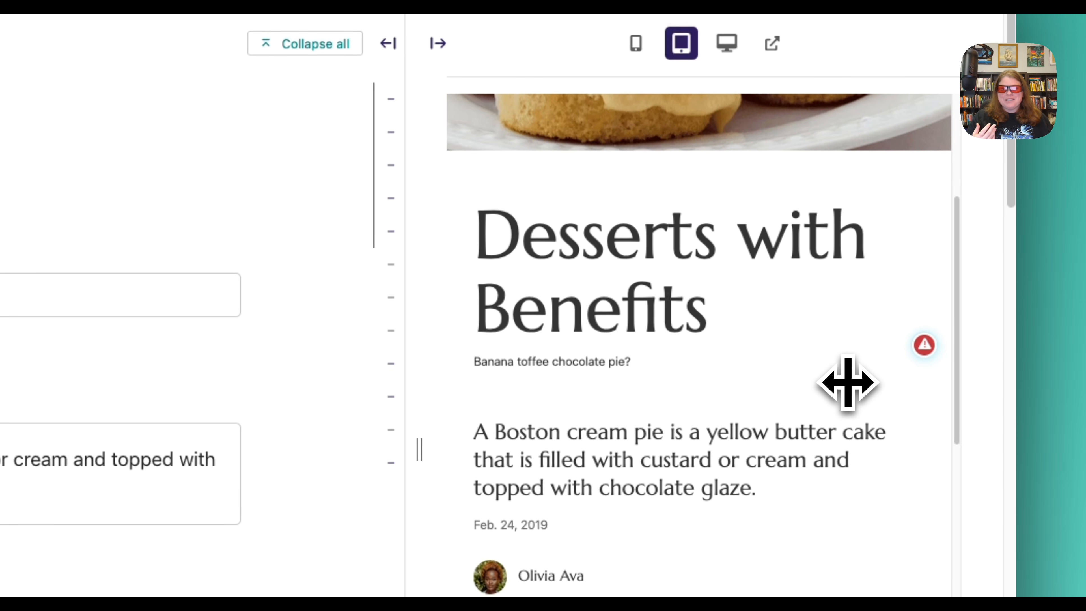
scroll(848, 382, down, 1)
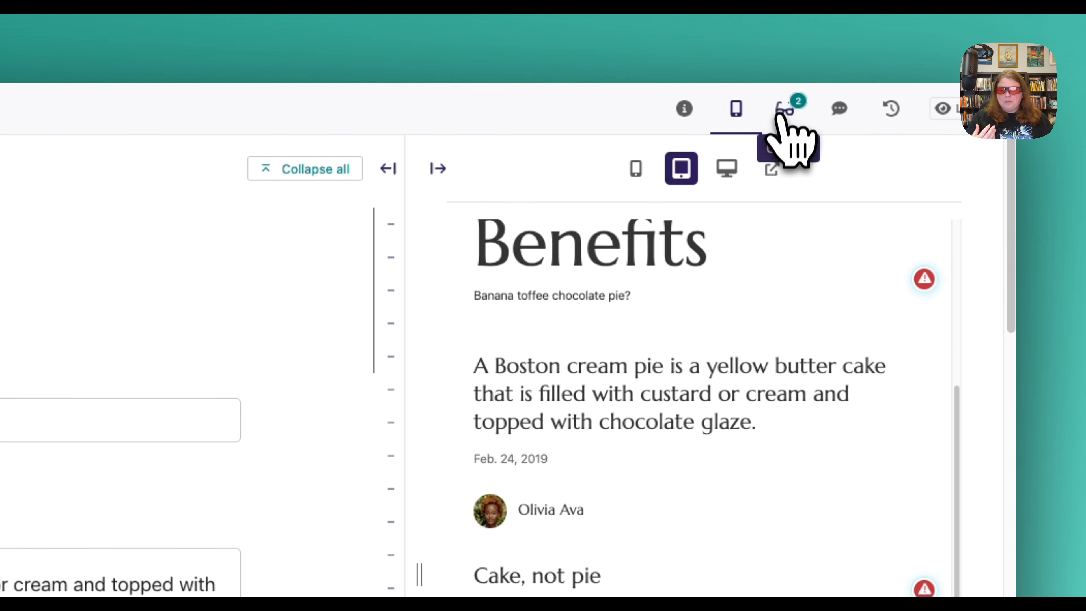
click(784, 52)
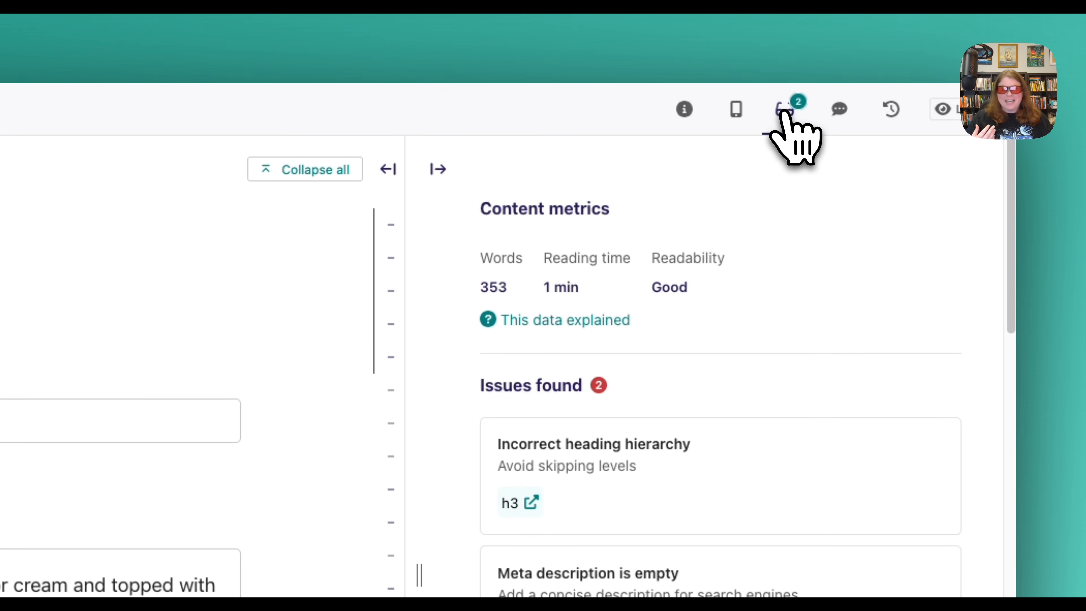
click(745, 117)
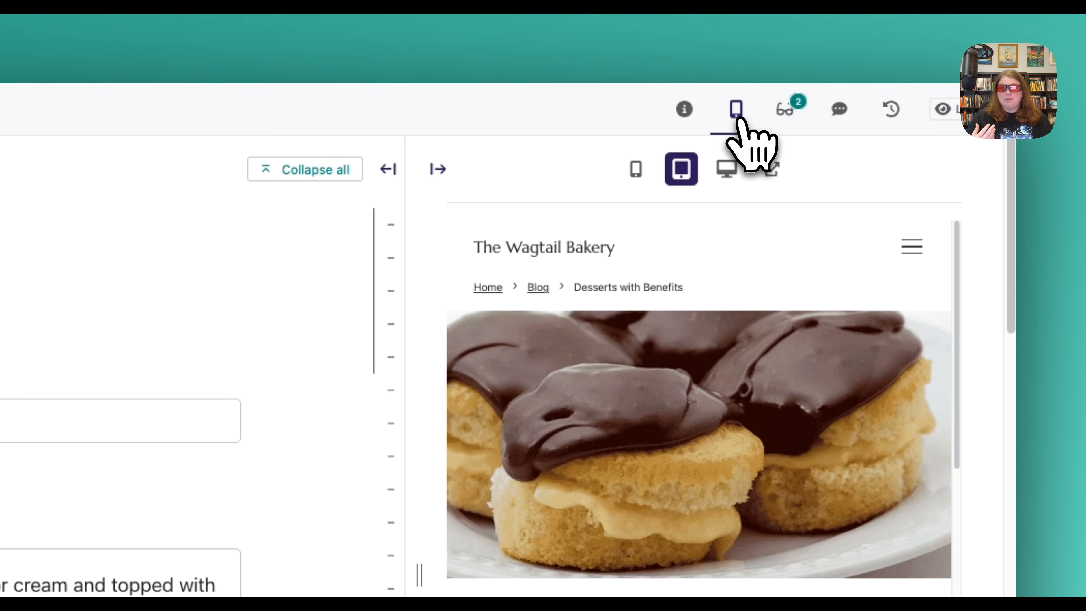
scroll(742, 355, down, 1)
scroll(742, 355, down, 6)
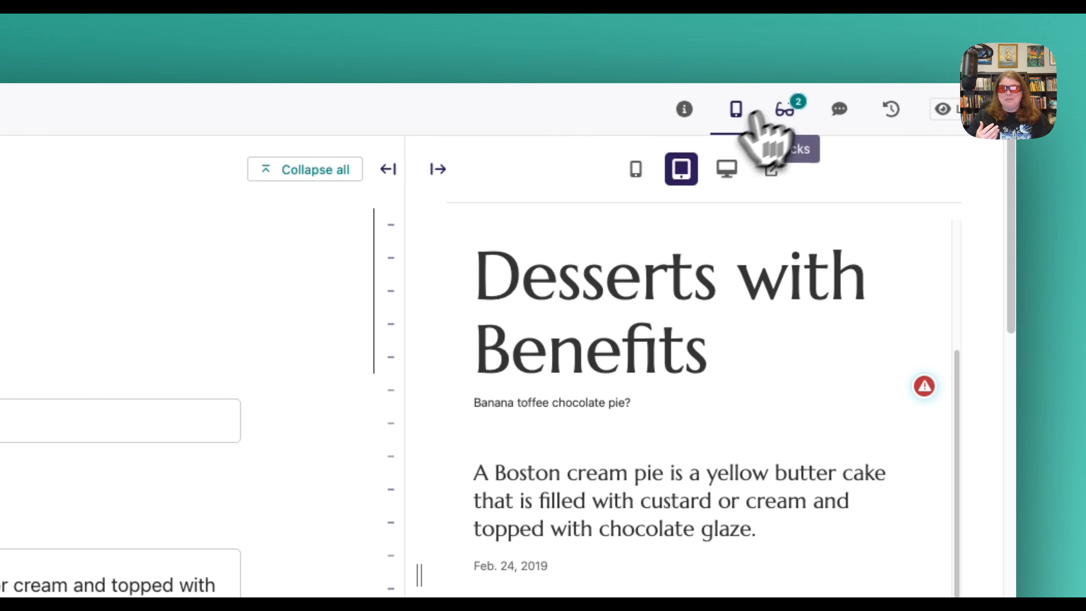
click(787, 112)
click(745, 120)
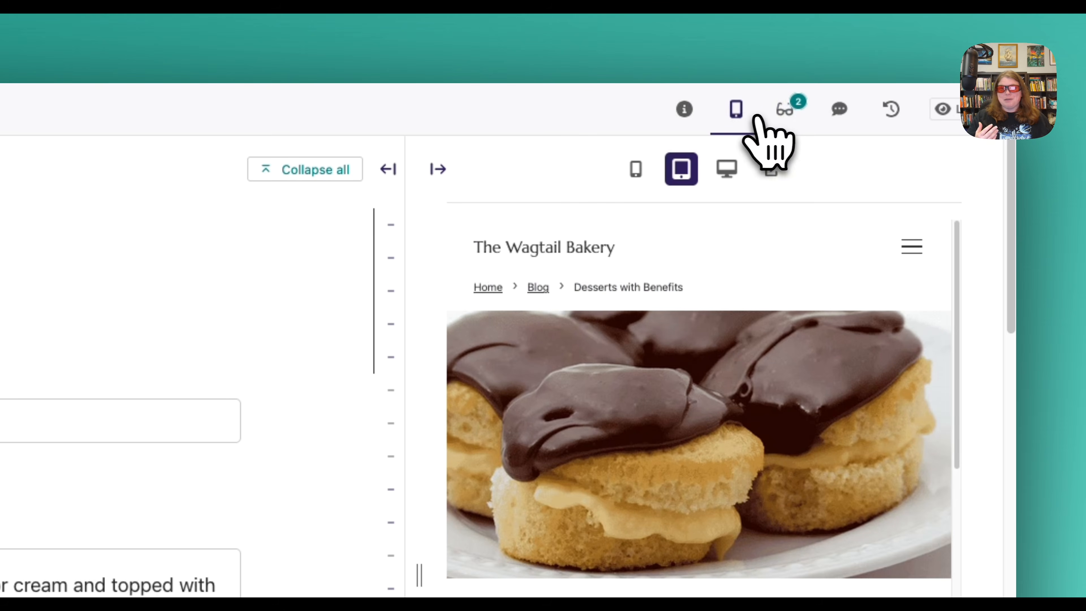
click(779, 117)
click(748, 121)
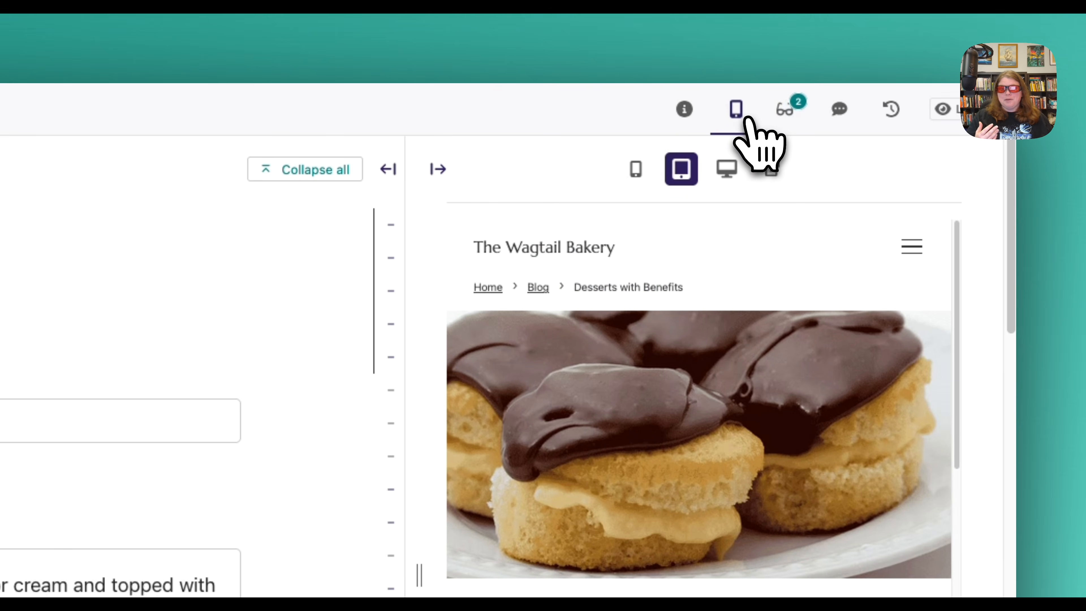
Inspect the issue flagged on the "Cake, not pie" heading in the page preview.
scroll(760, 369, down, 1)
scroll(760, 369, down, 8)
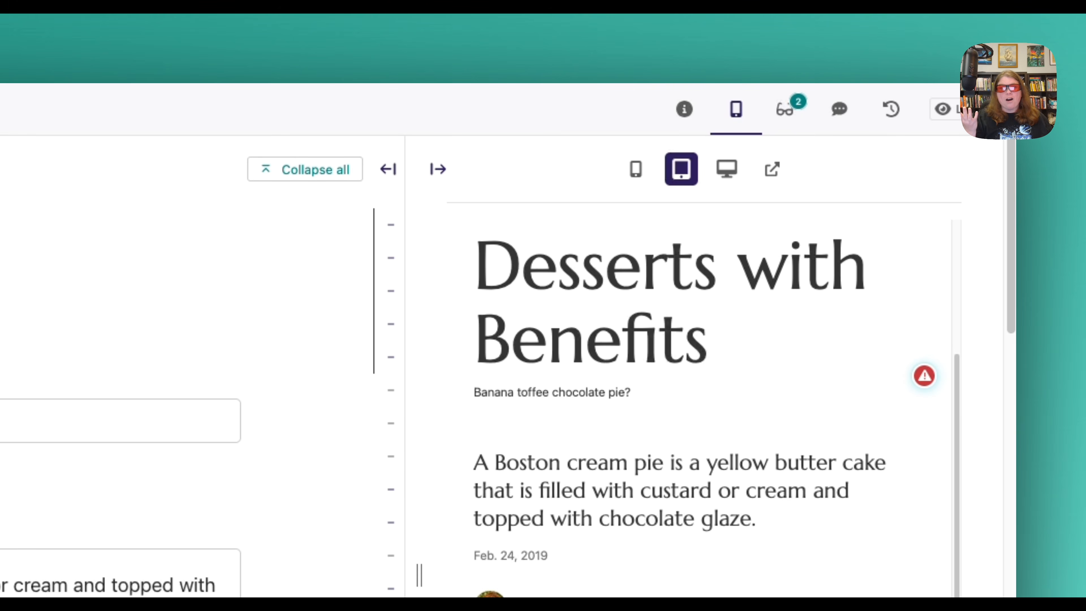
scroll(767, 393, down, 3)
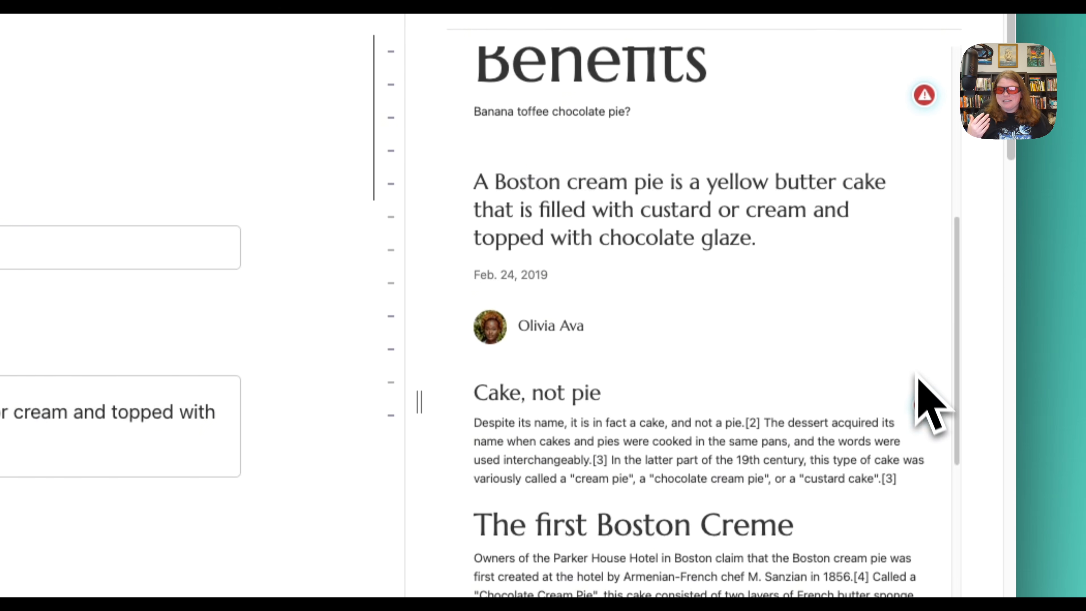
click(922, 575)
scroll(855, 387, down, 3)
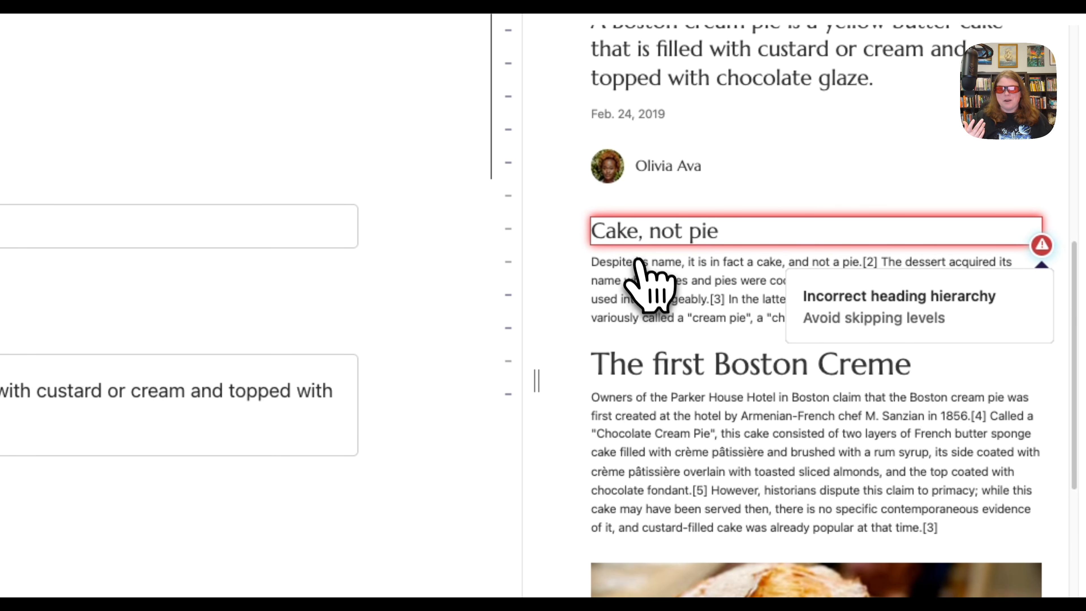
Change the "Cake, not pie" heading in the page body's paragraph block to an H2 heading.
scroll(257, 345, down, 5)
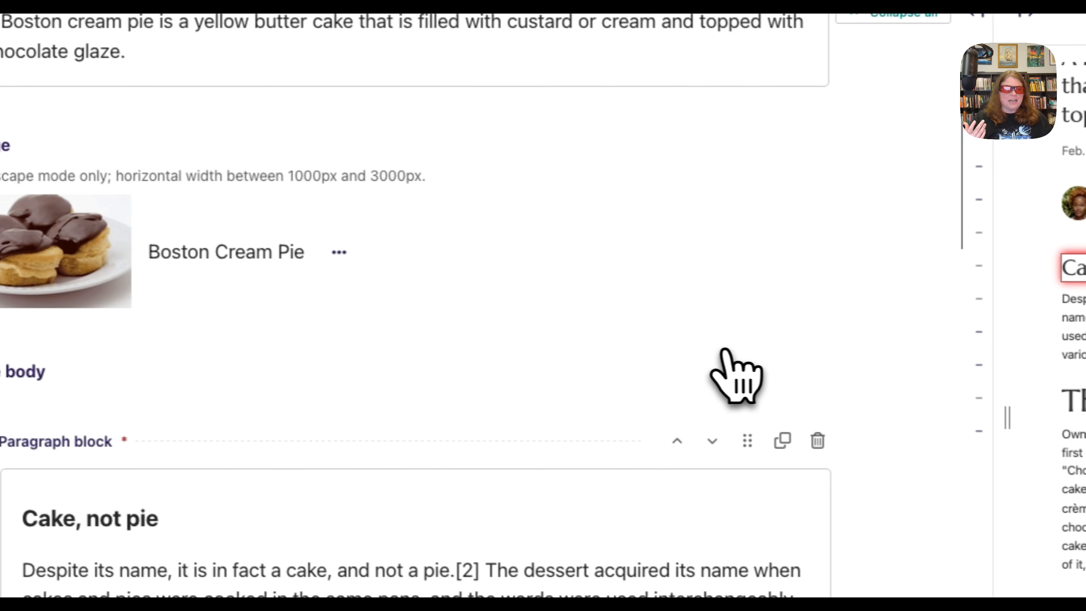
scroll(725, 351, down, 5)
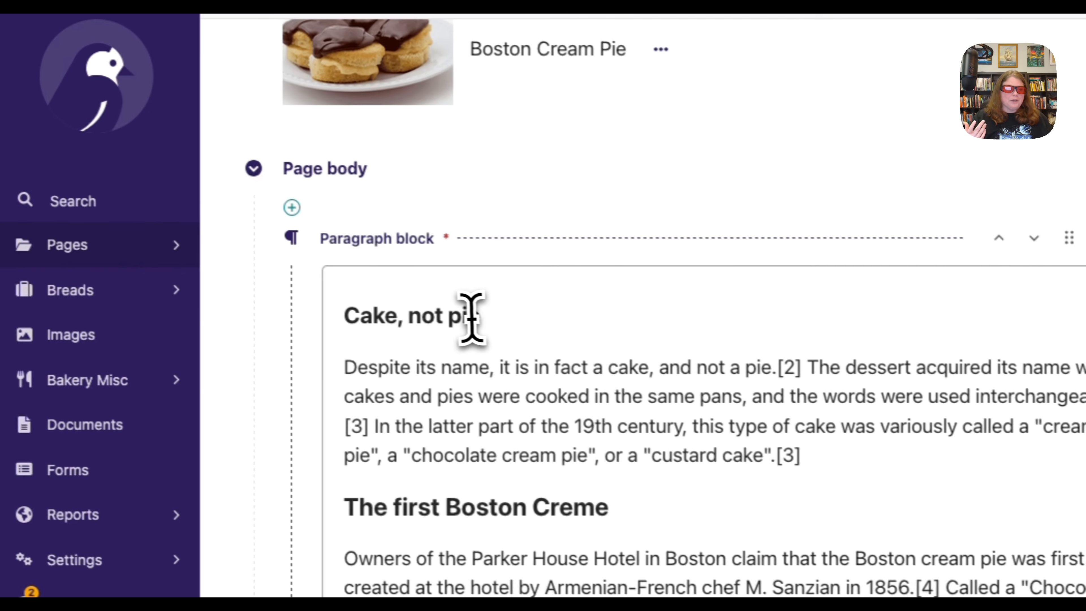
click(149, 279)
drag(500, 316, 389, 323)
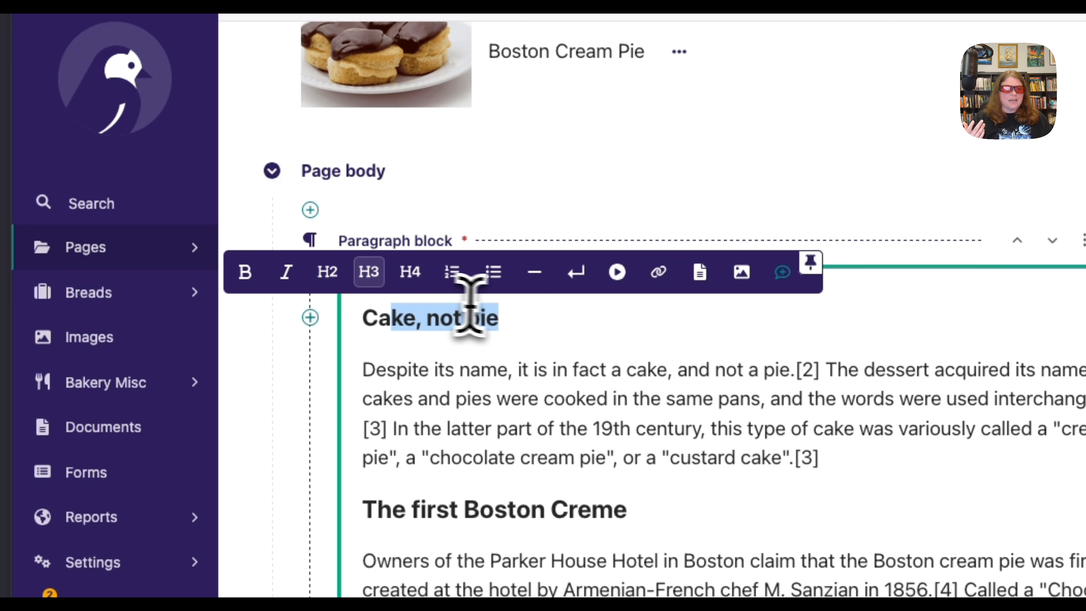
click(486, 319)
drag(503, 319, 364, 320)
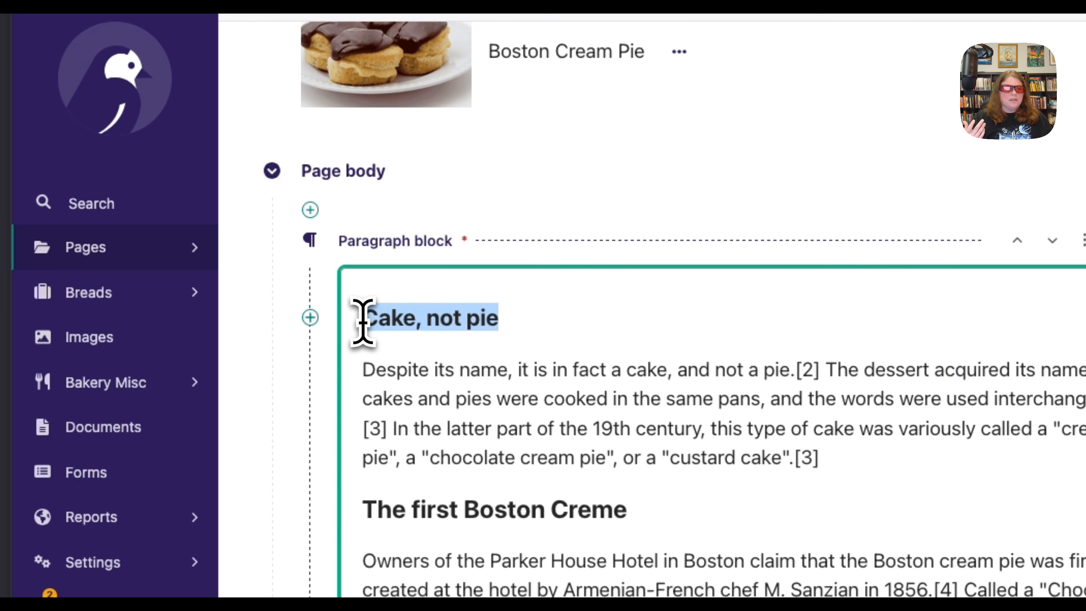
click(328, 278)
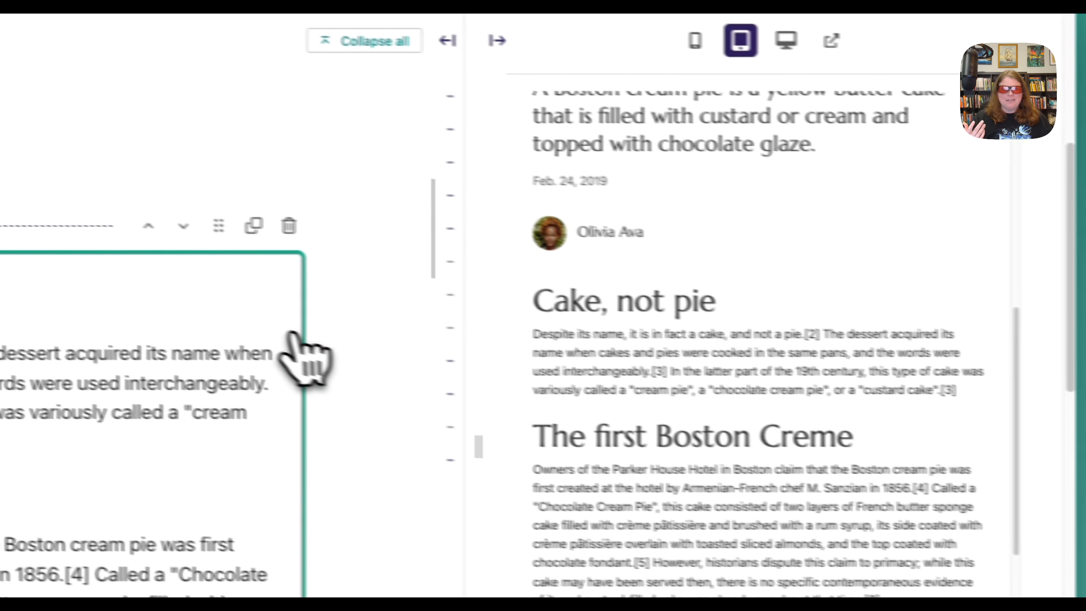
click(387, 298)
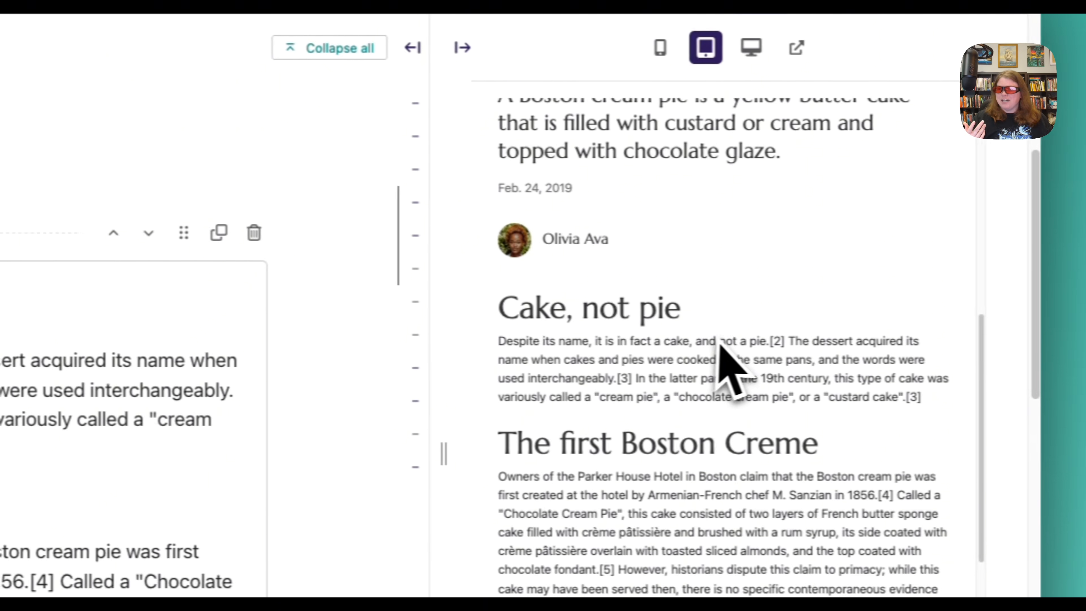
Inspect the issue flagged on the main page title in the preview.
scroll(807, 342, up, 2)
scroll(697, 342, up, 5)
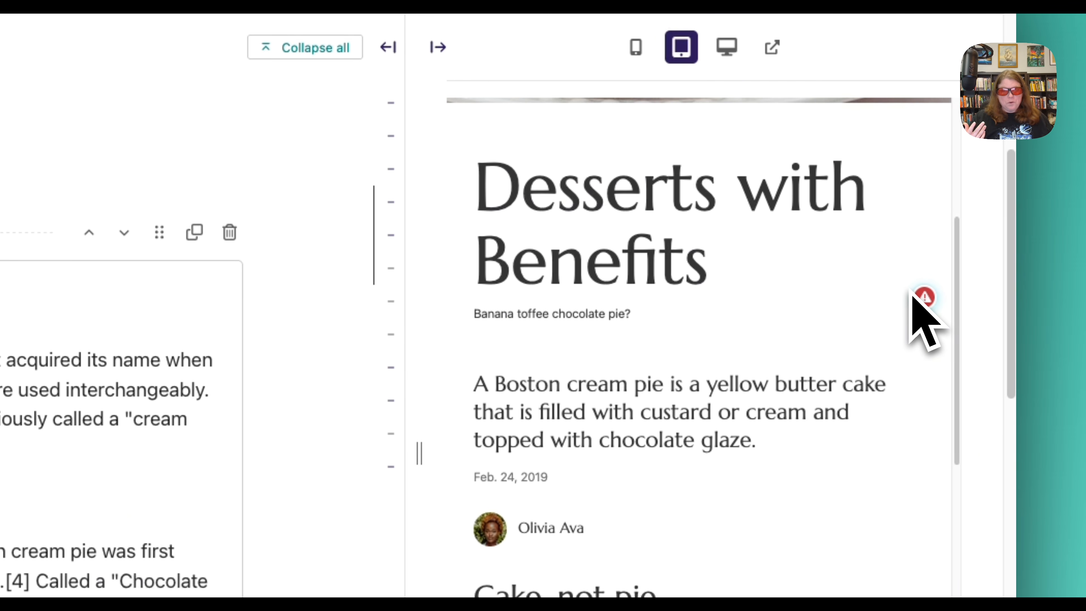
mouse_move(923, 299)
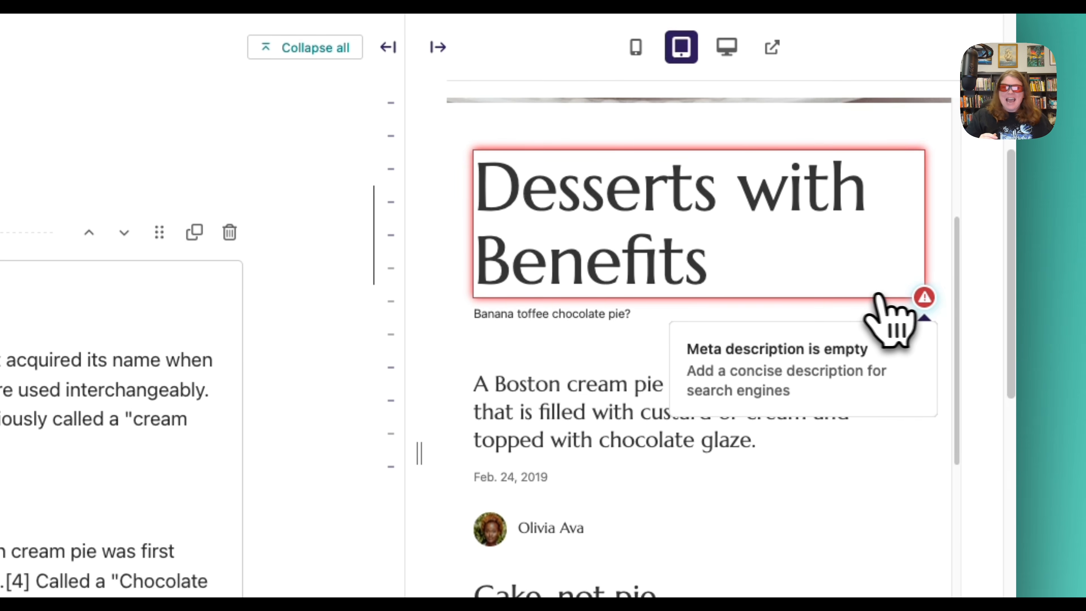
Set the page's meta description for search engines to "Boston creme is amazing!".
scroll(580, 323, up, 6)
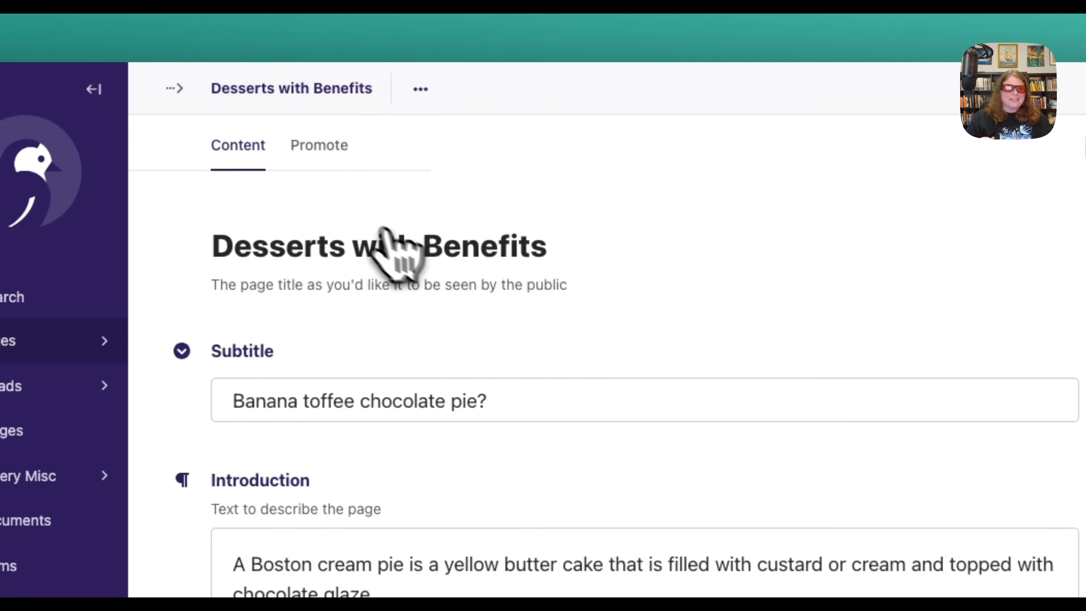
click(330, 165)
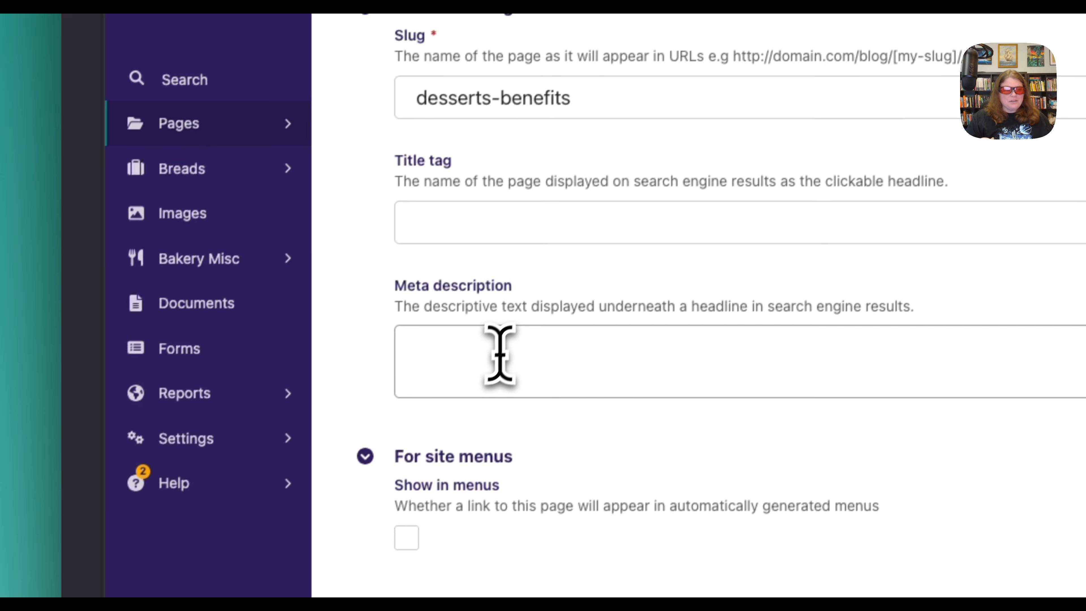
click(499, 354)
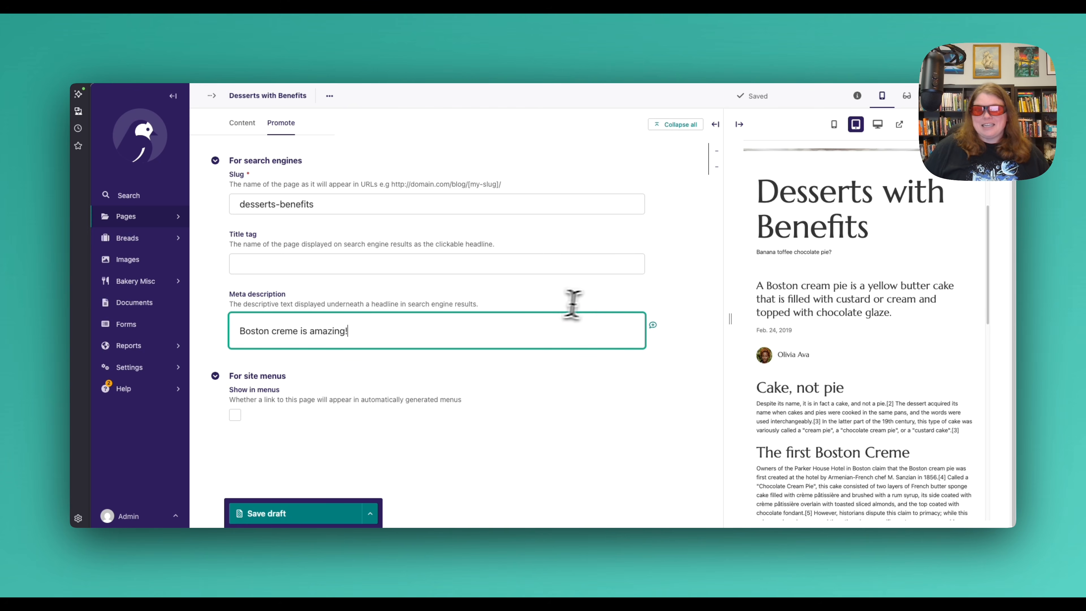
Check the whole page preview for remaining issue markers.
scroll(859, 283, up, 3)
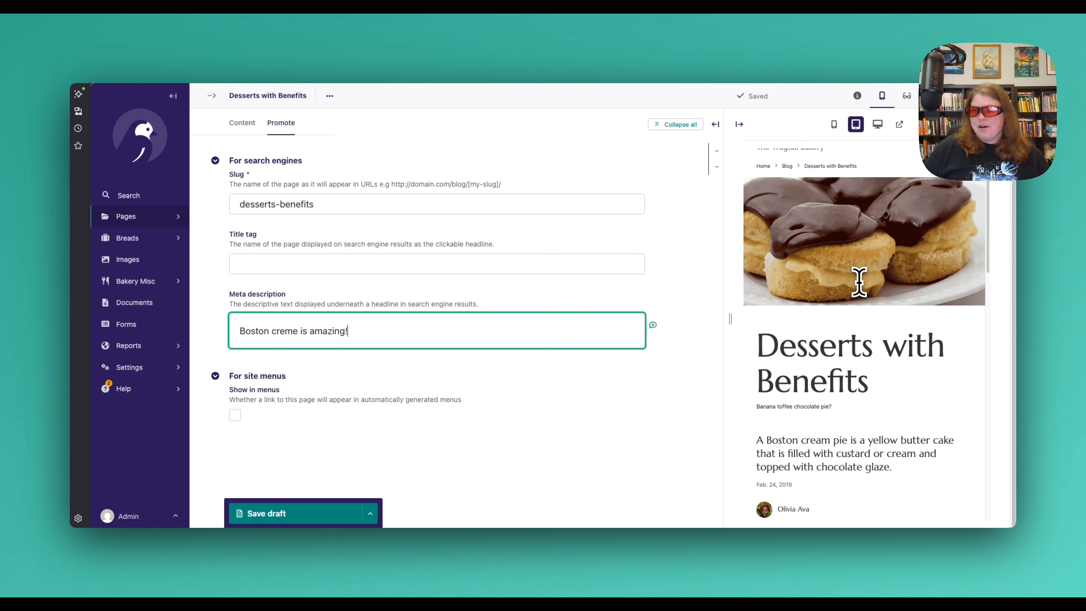
scroll(860, 282, down, 7)
scroll(859, 282, up, 10)
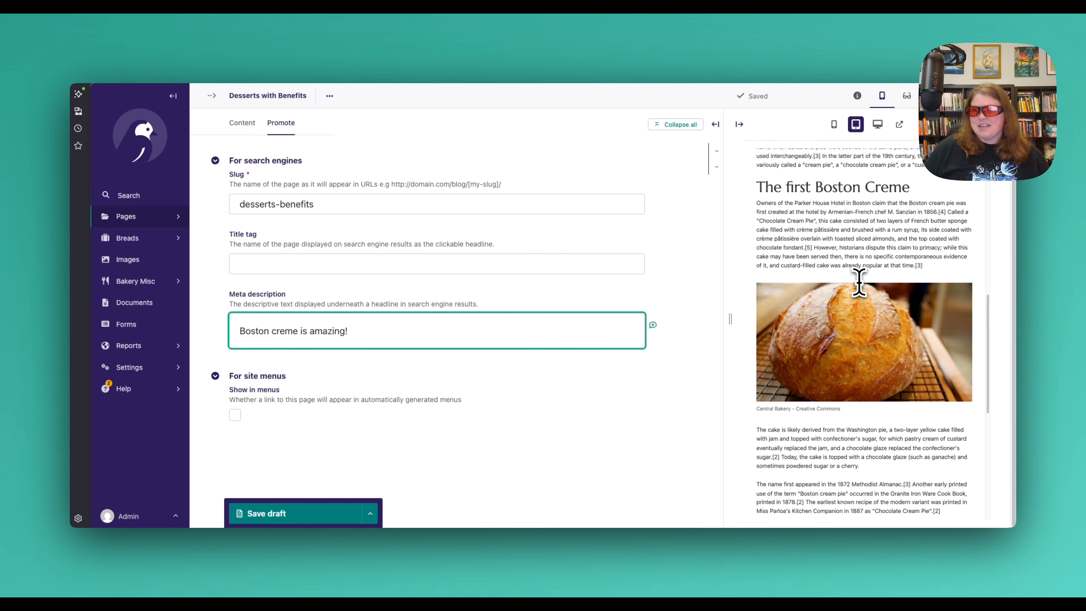
scroll(859, 282, up, 2)
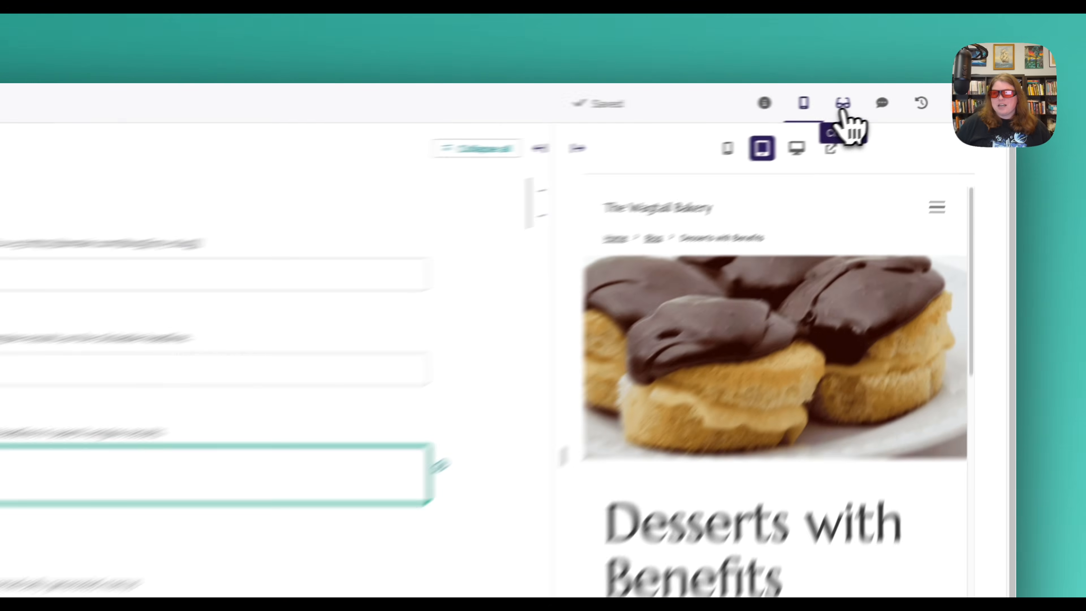
Check the page's content metrics and found issues, and return to the page content with its preview.
click(843, 107)
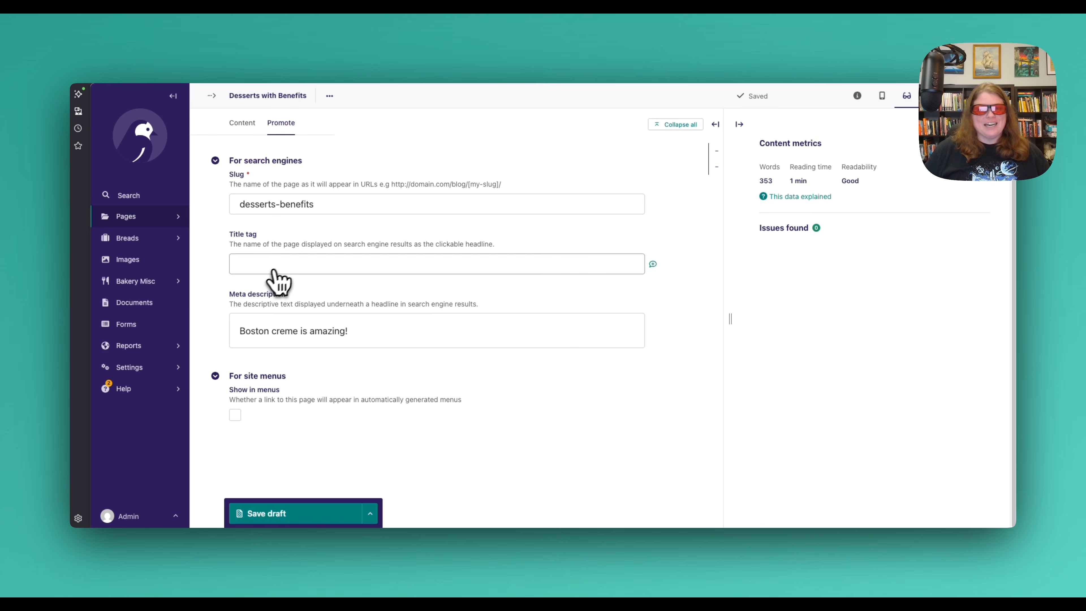
click(243, 124)
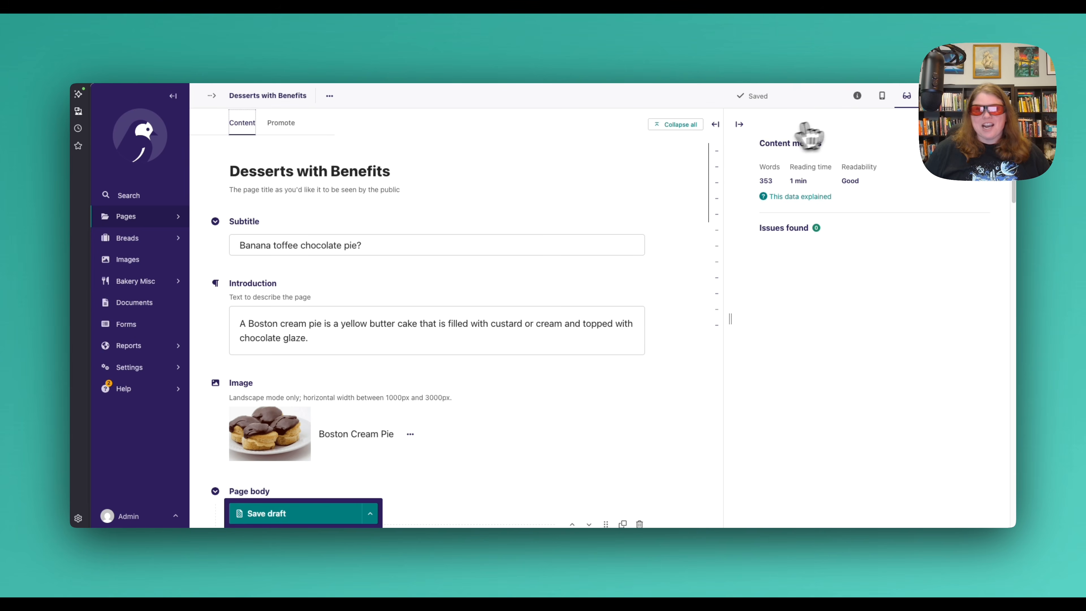
click(882, 97)
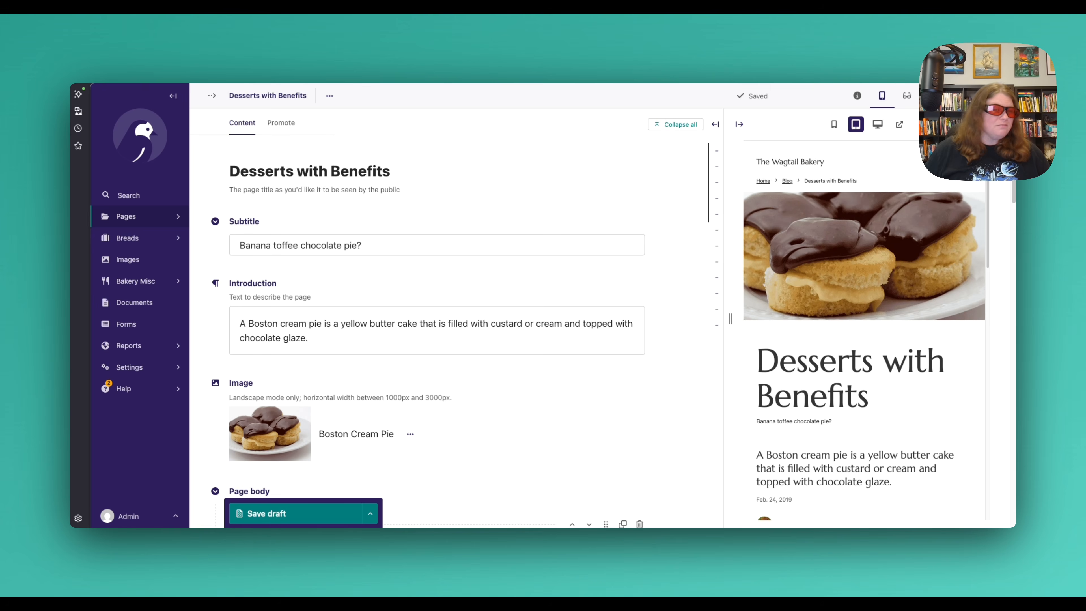
Insert an empty image block in the page body, directly above the Artisan Boule image block.
scroll(554, 199, down, 6)
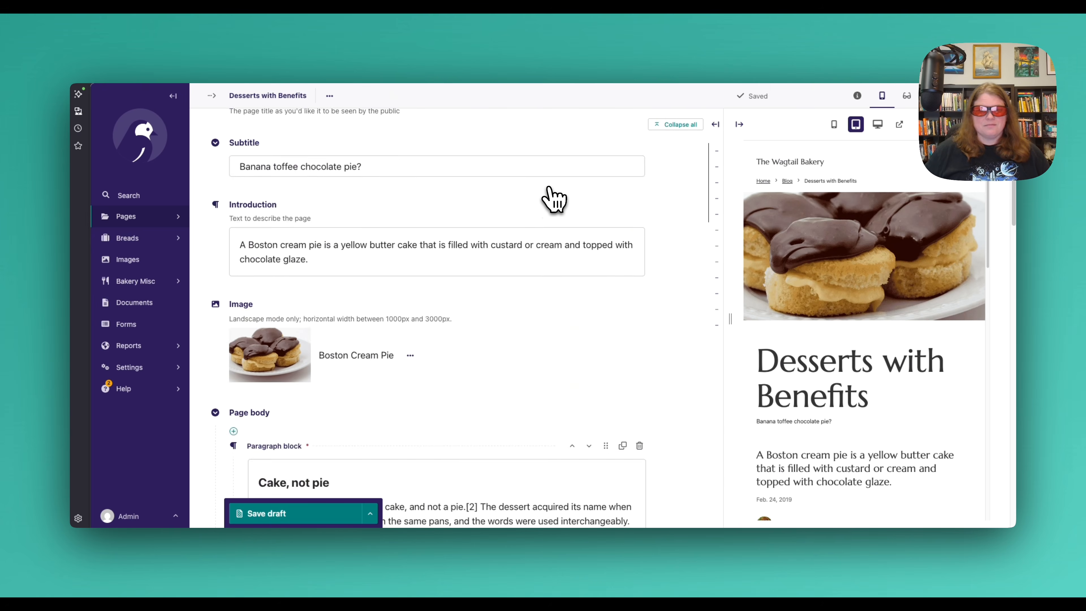
scroll(554, 199, down, 9)
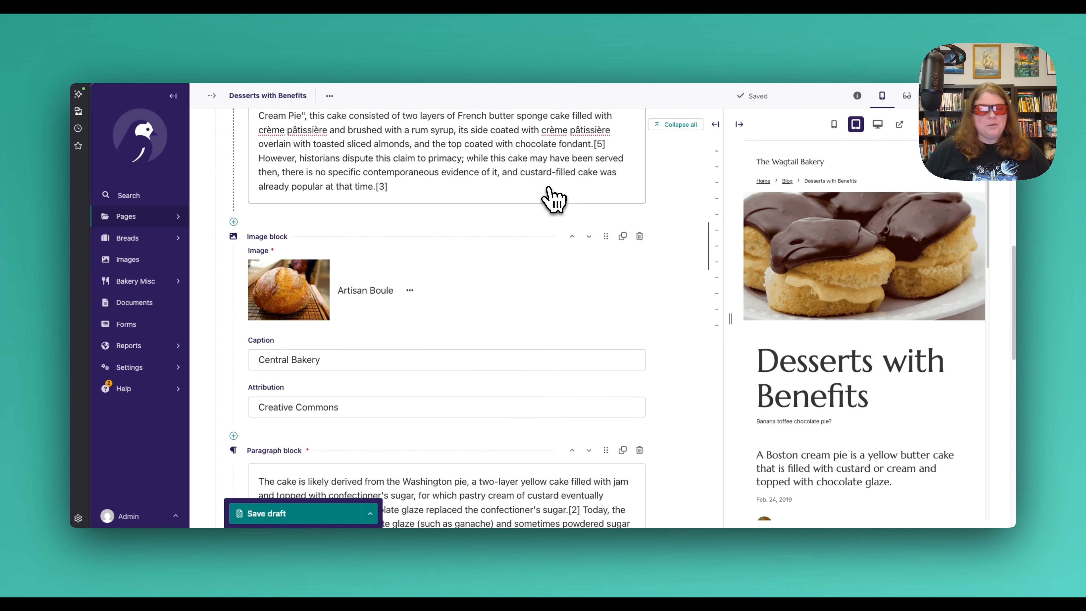
scroll(554, 199, down, 2)
scroll(554, 199, up, 3)
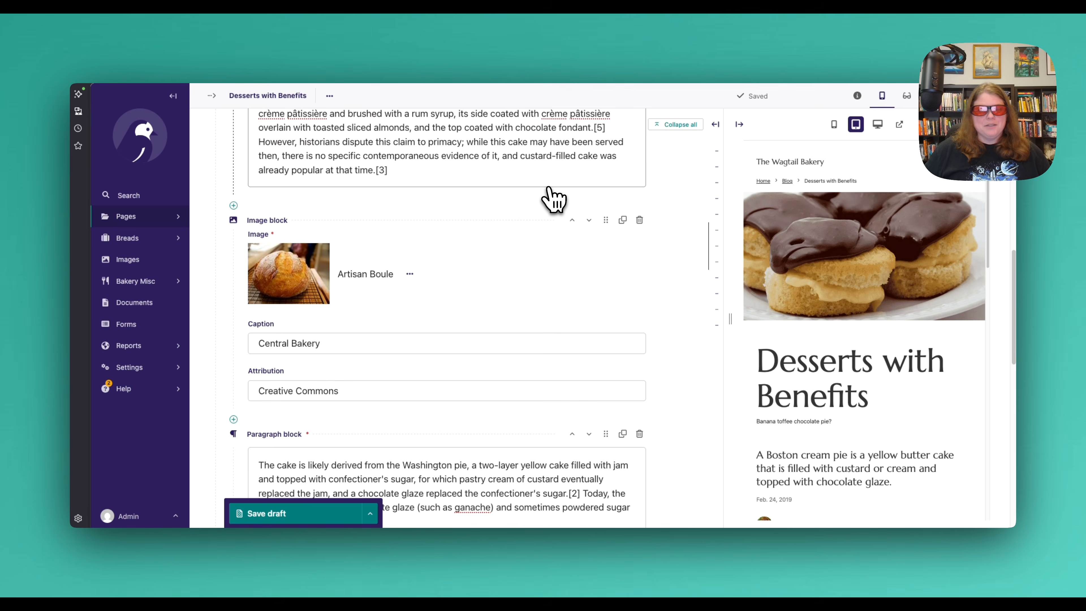
scroll(554, 199, down, 1)
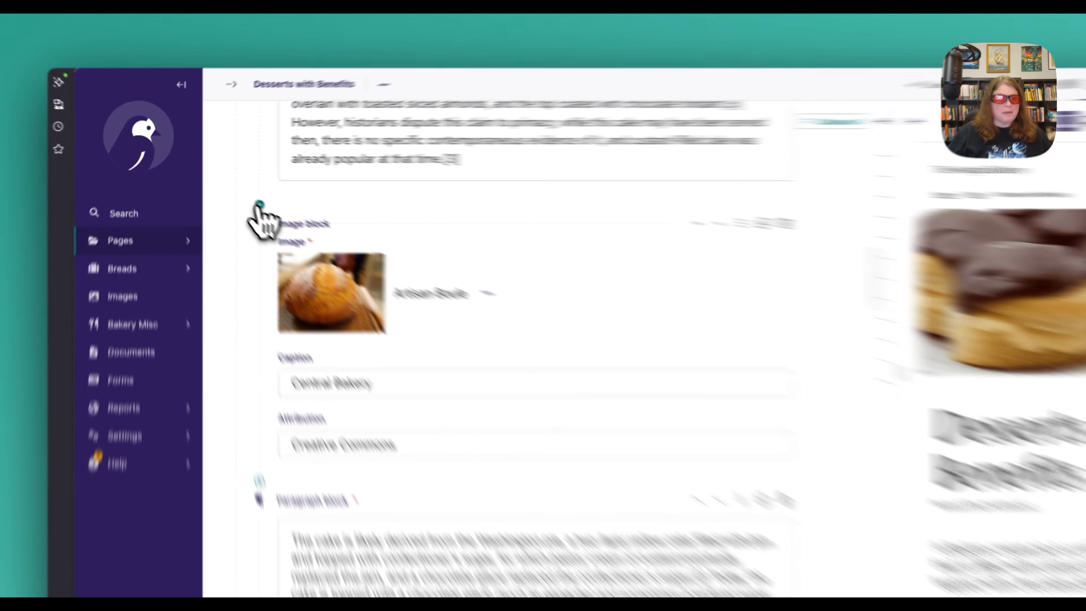
click(233, 189)
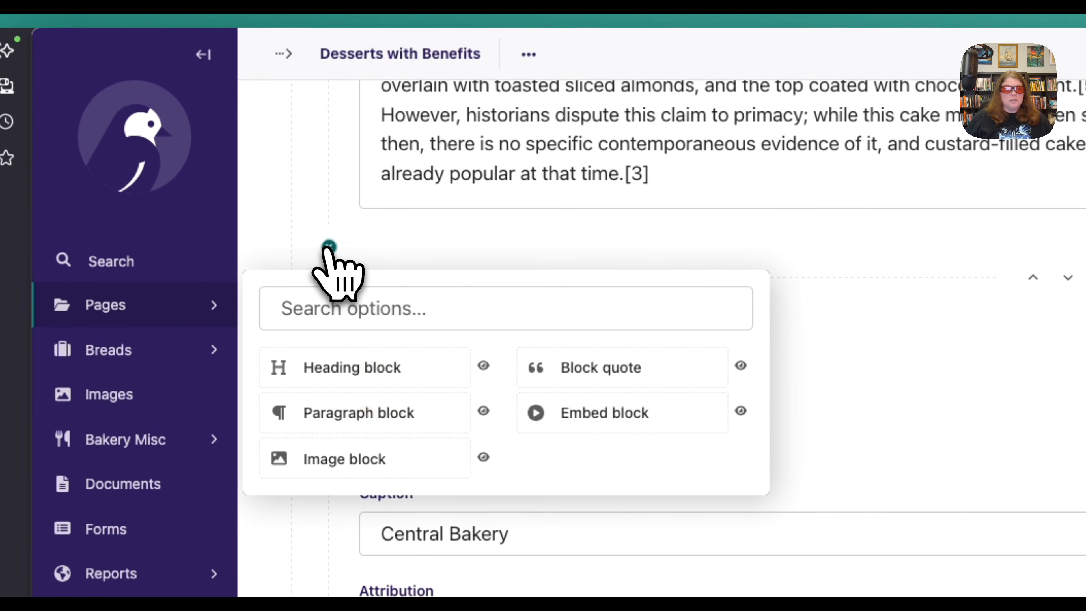
click(402, 462)
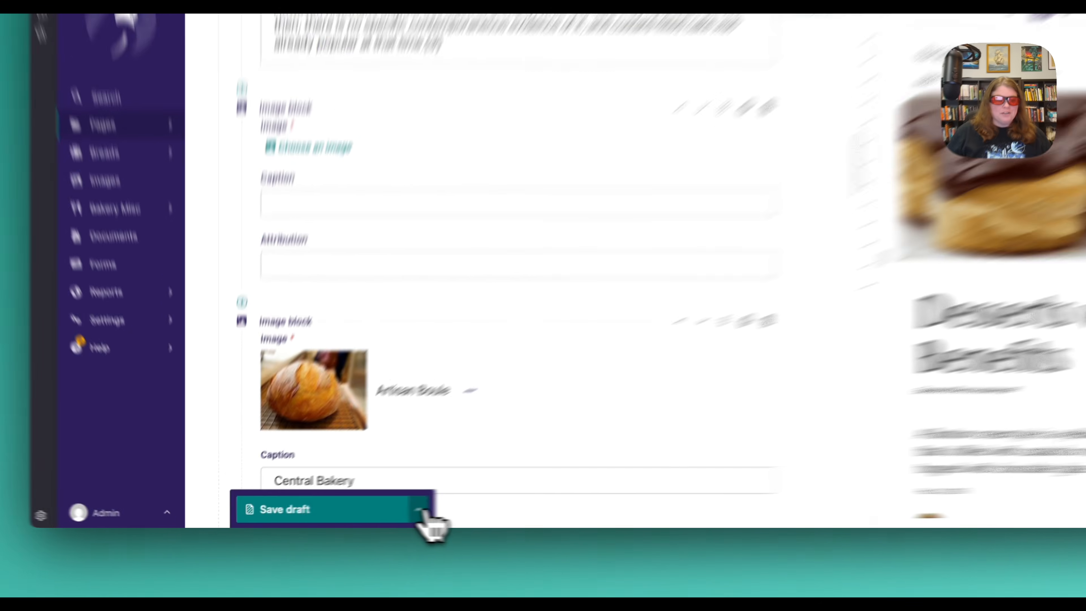
Try to save the page with the new image block left empty, and go to the first validation error.
click(370, 513)
click(487, 417)
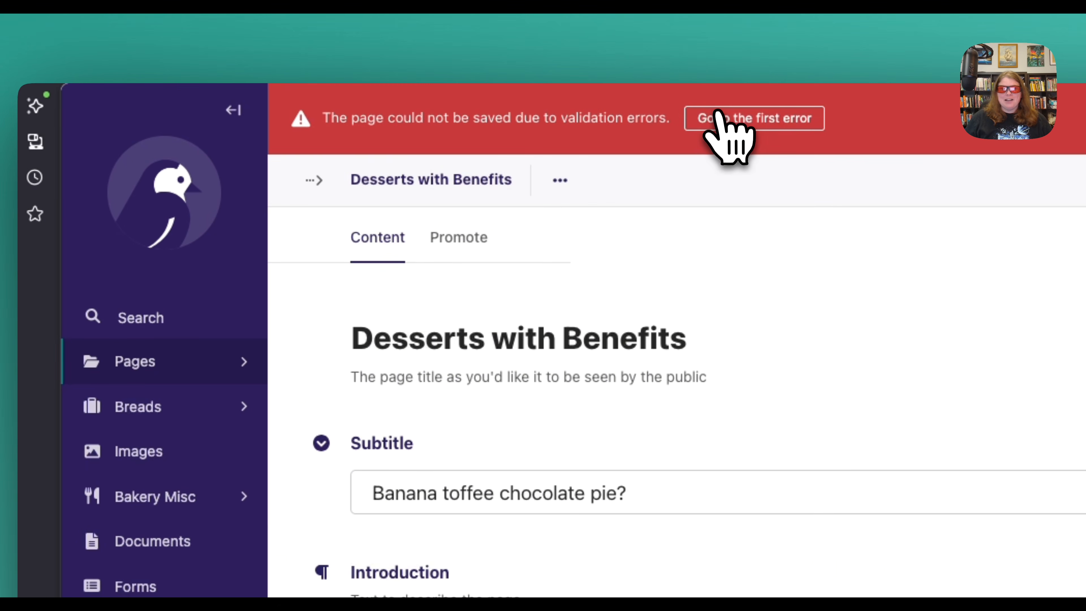
click(721, 121)
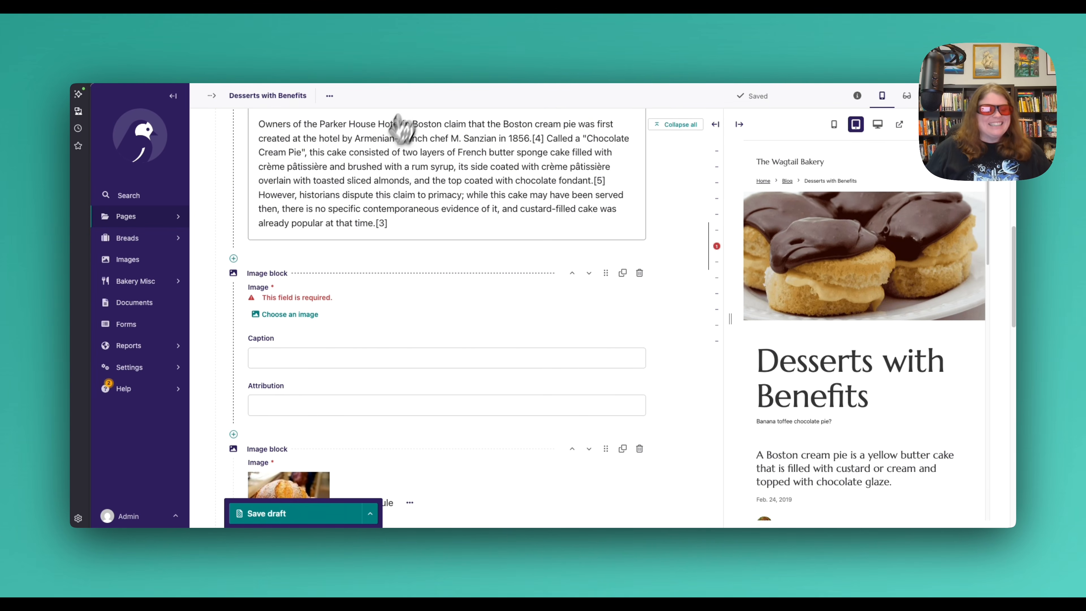
scroll(279, 252, down, 1)
scroll(259, 268, down, 1)
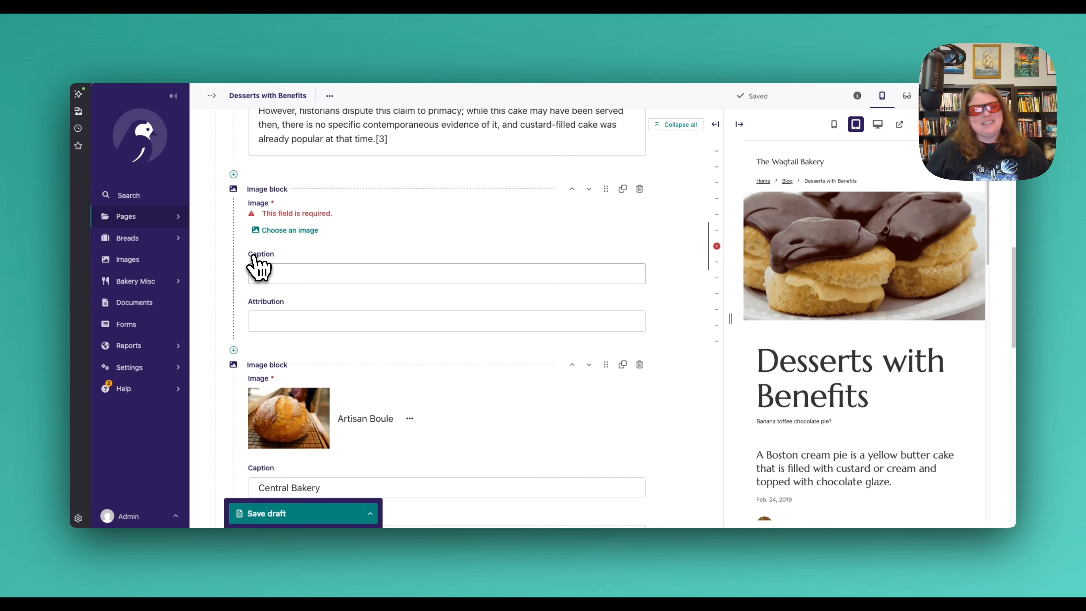
Delete the empty image block above the Artisan Boule image block.
scroll(257, 264, up, 10)
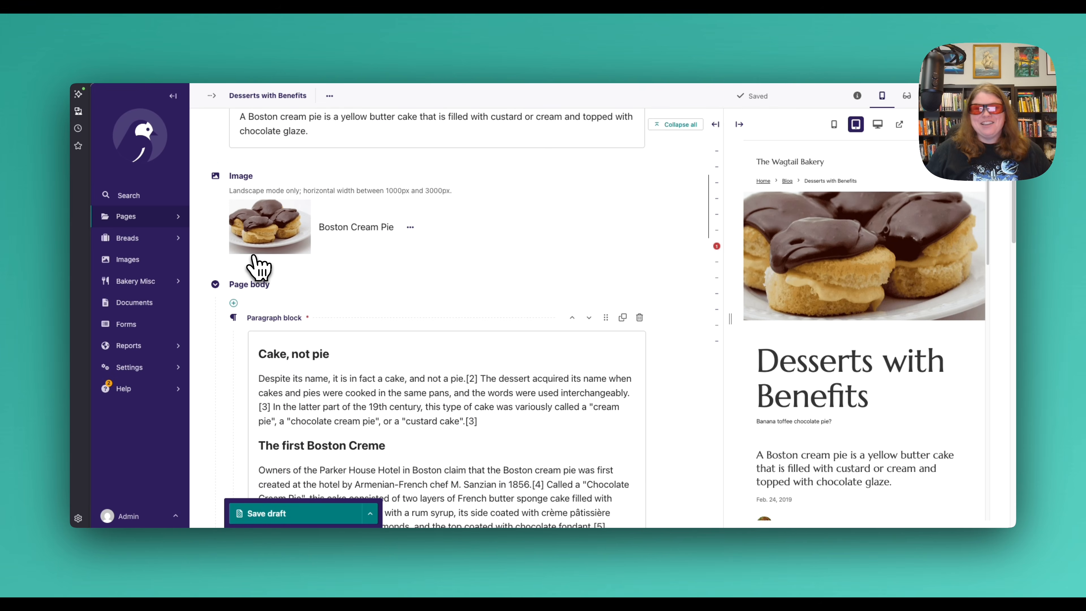
scroll(259, 267, up, 3)
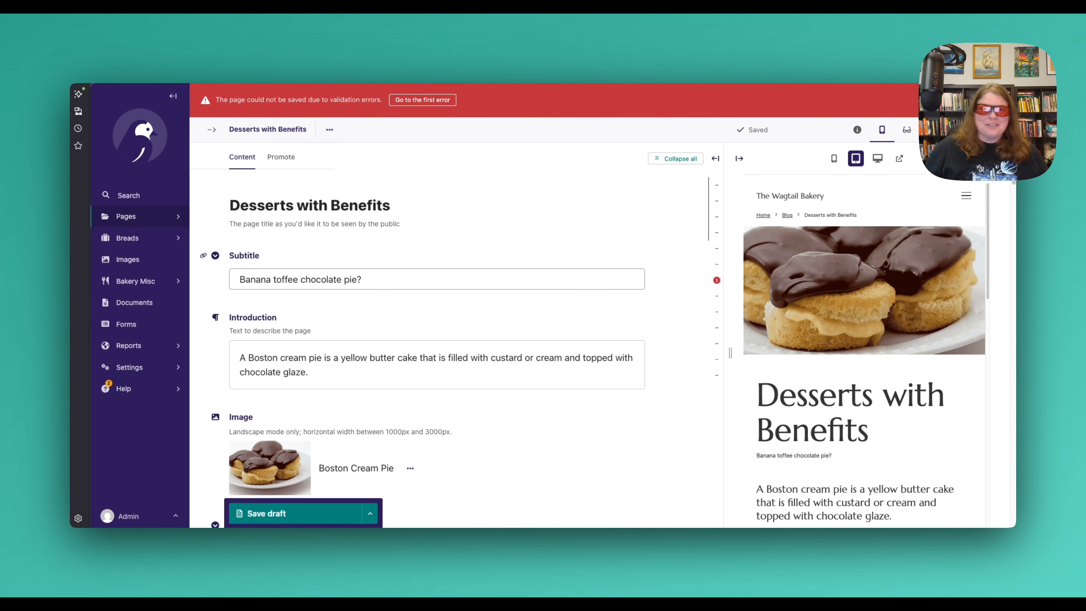
scroll(420, 282, down, 8)
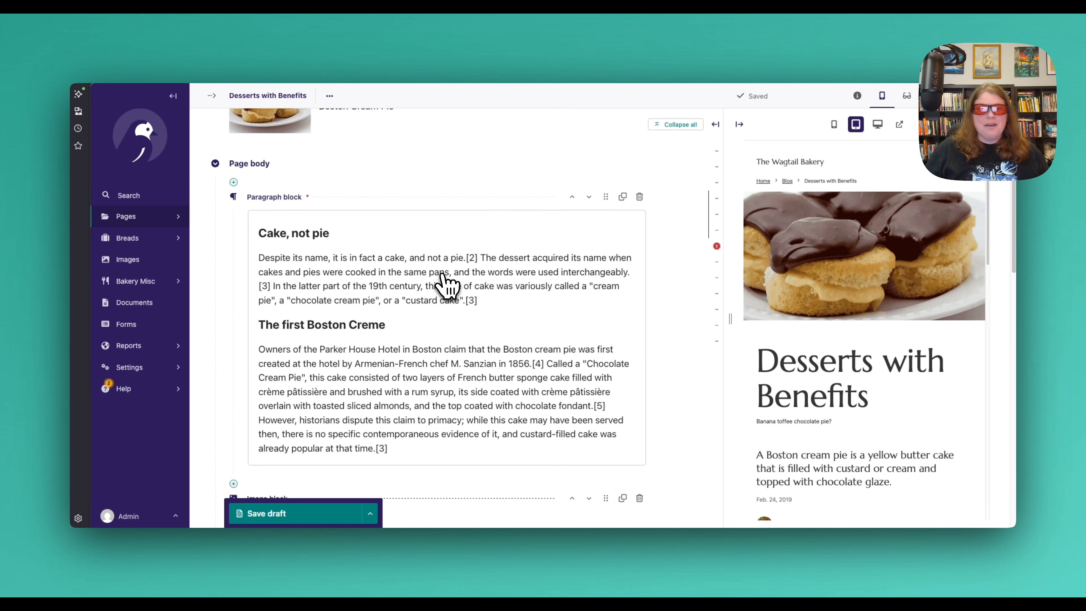
scroll(447, 285, down, 10)
scroll(447, 284, up, 4)
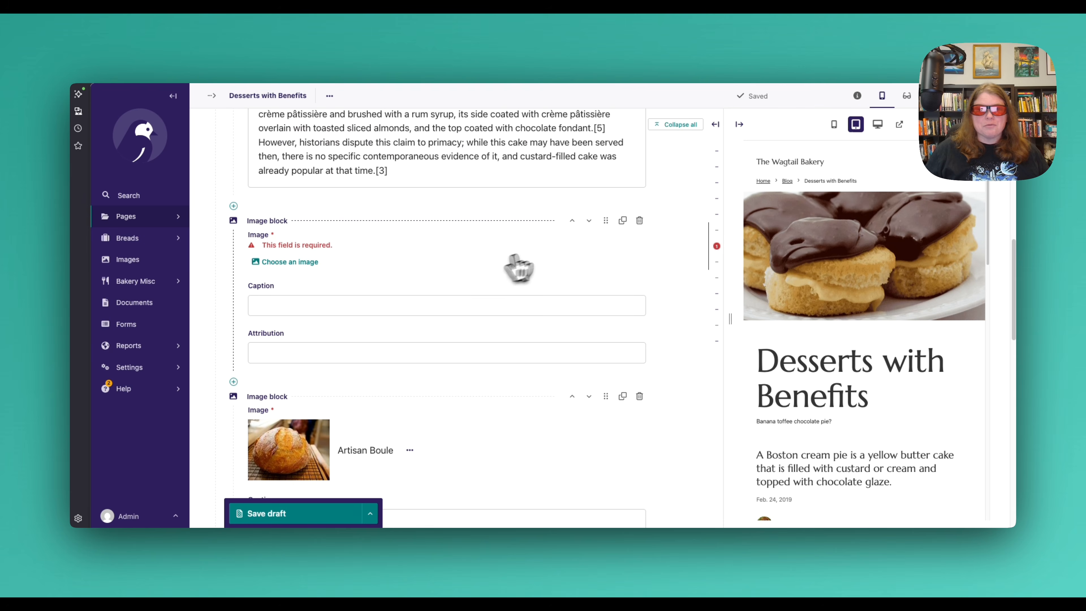
click(639, 220)
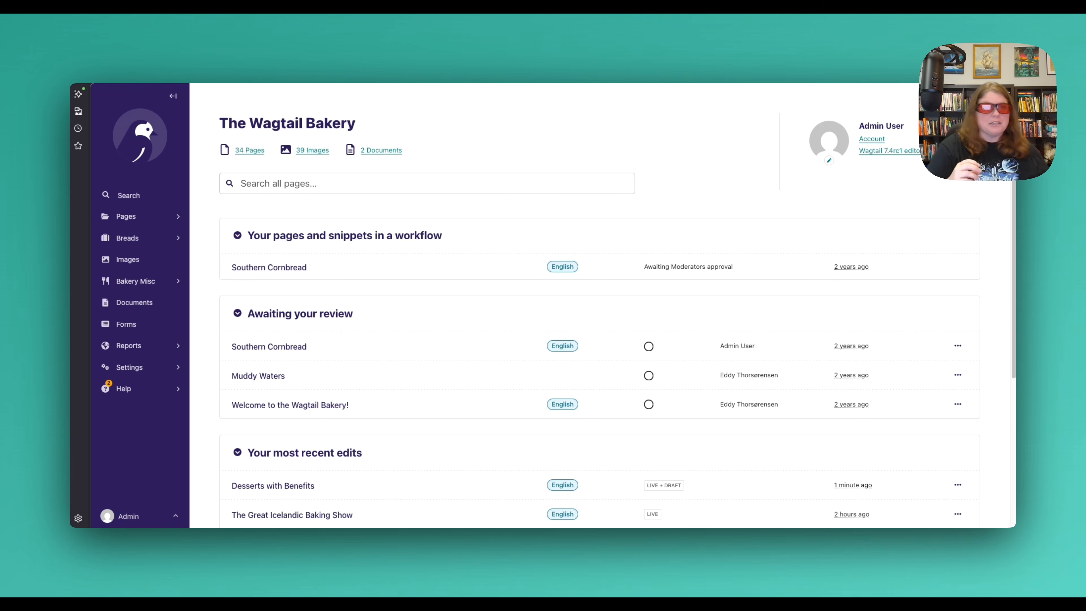
Switch to the Wagtail documentation and review the introduction and use cases on the Content personalization page.
click(319, 57)
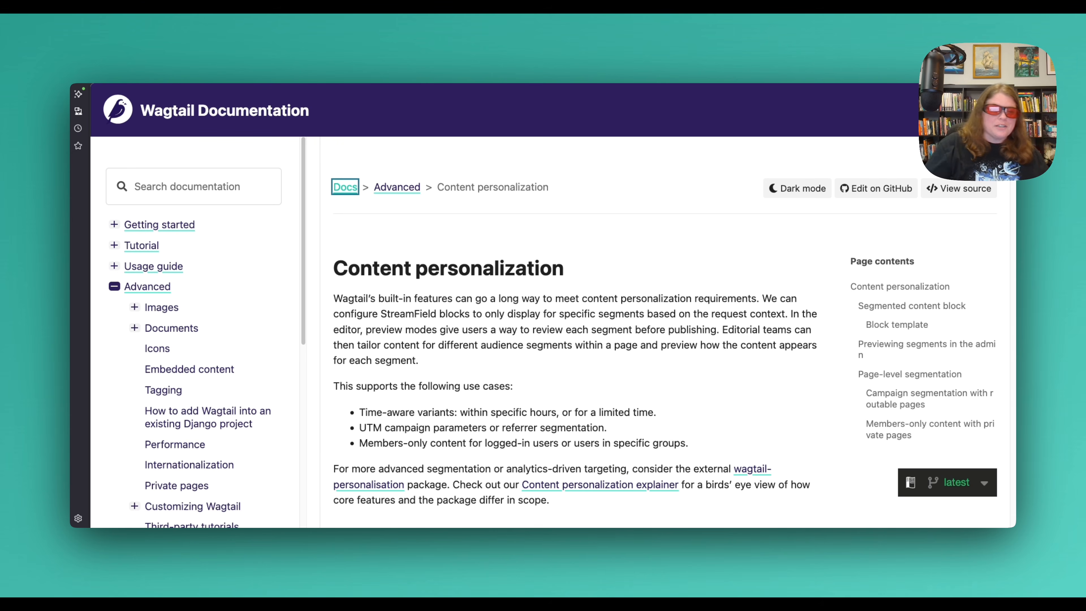
scroll(596, 165, down, 5)
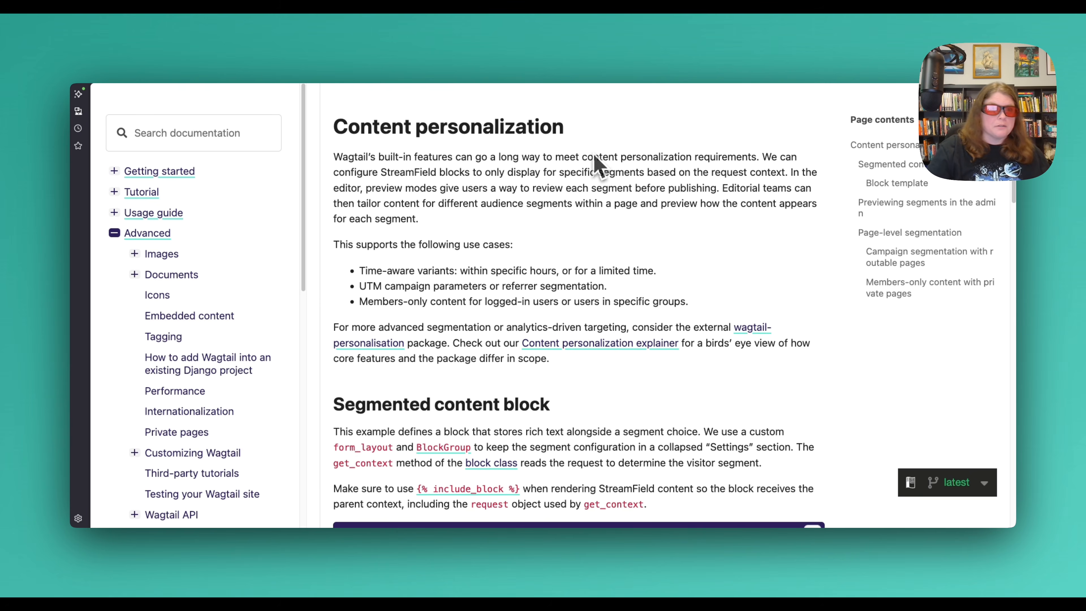
Review the guidance on creating packages and the package maintenance guidelines on the documentation's Packages page.
click(398, 56)
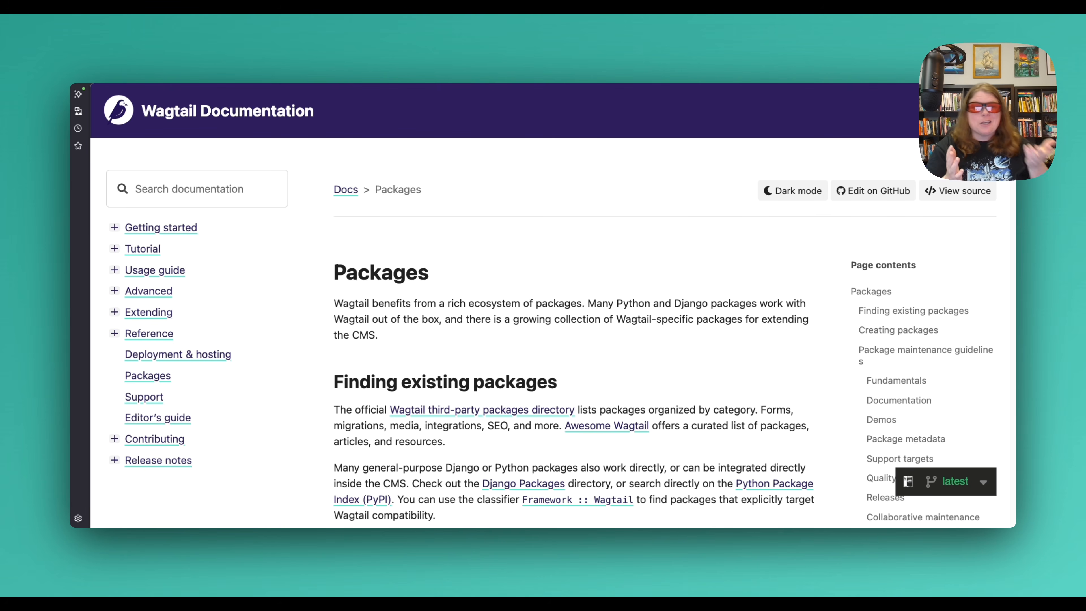
scroll(543, 167, down, 10)
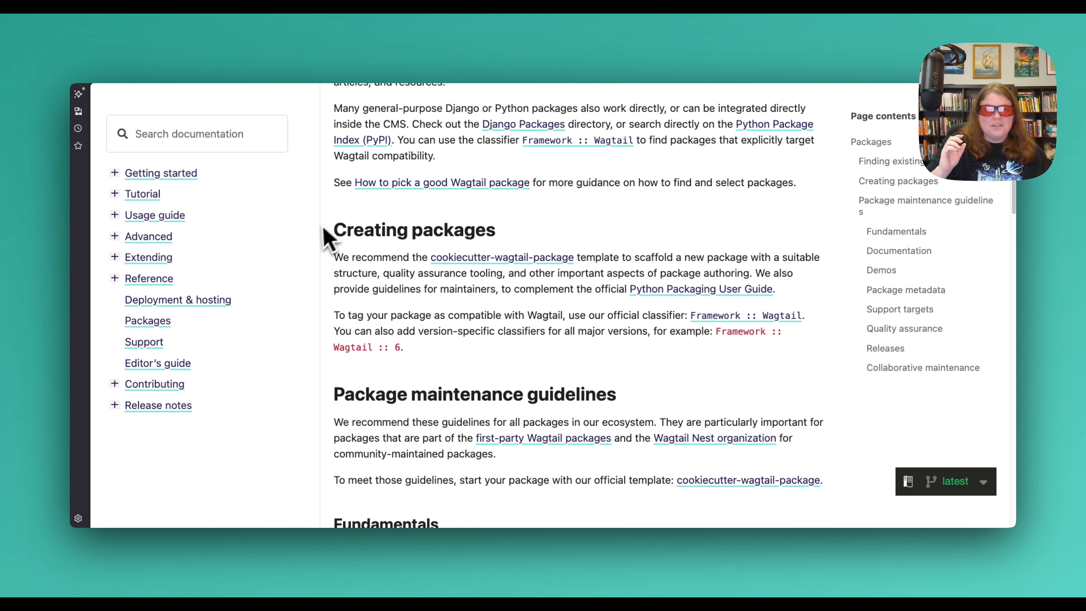
scroll(561, 223, down, 3)
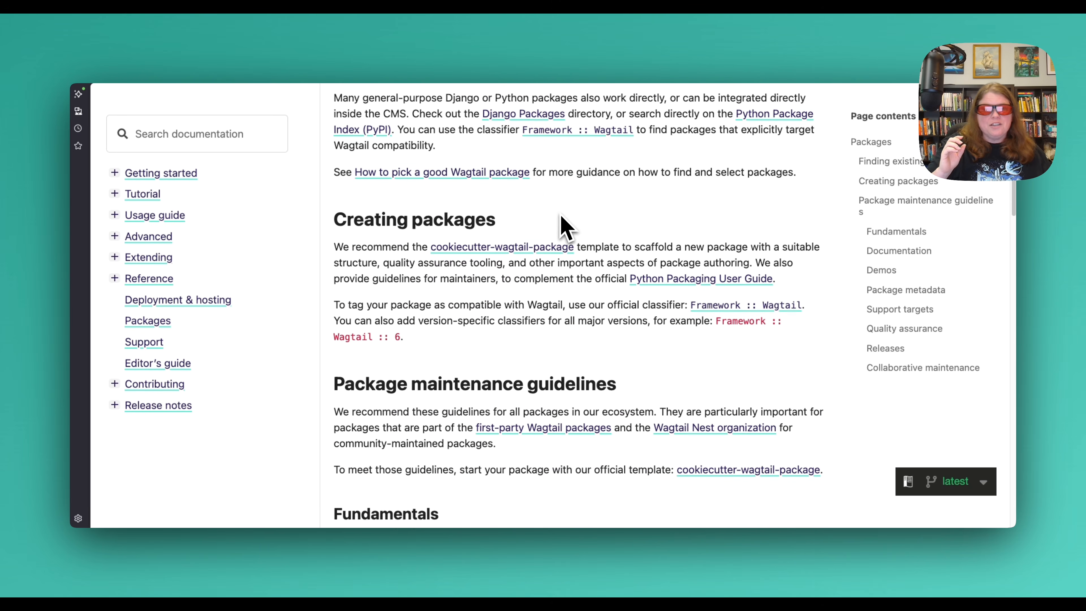
scroll(566, 220, up, 1)
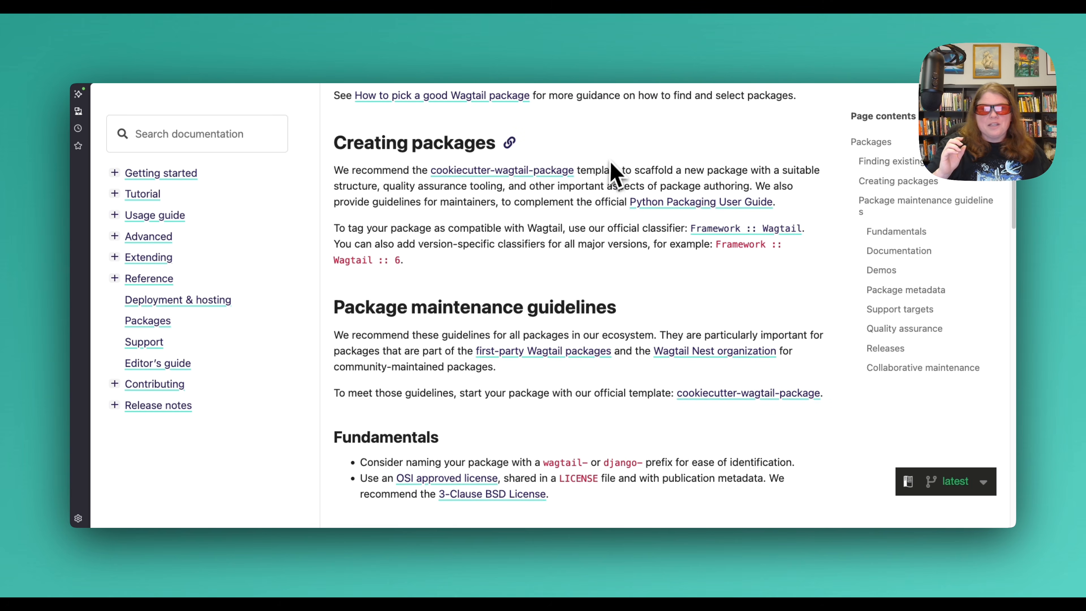